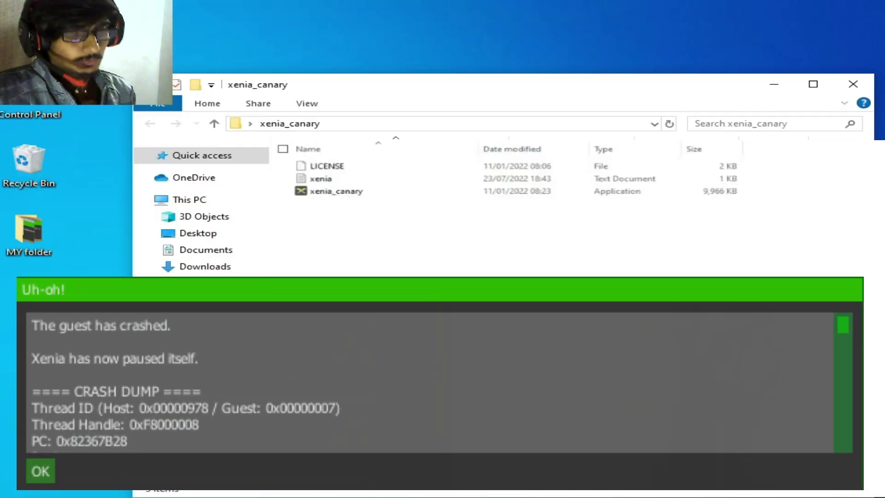
Dismiss Xenia's 'Uh-oh! The guest has crashed' report with OK
click(355, 191)
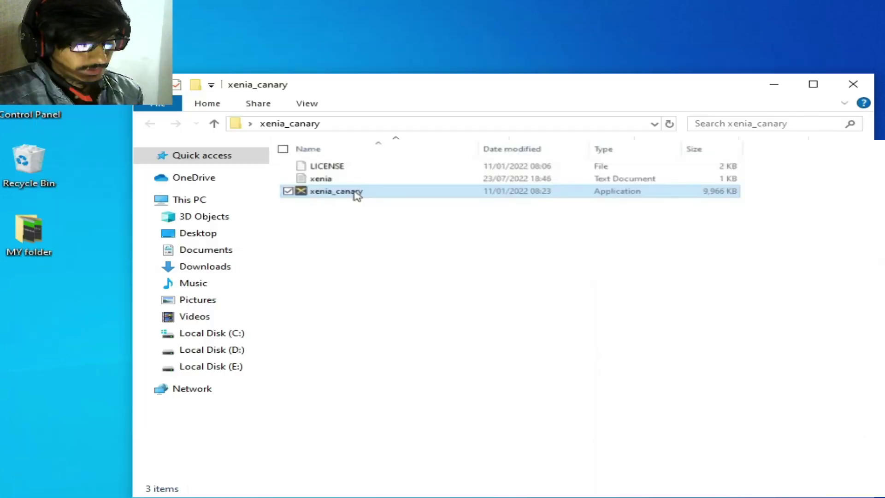
Launch xenia_canary, then open xenia-canary.config in Notepad via Open with
double_click(357, 191)
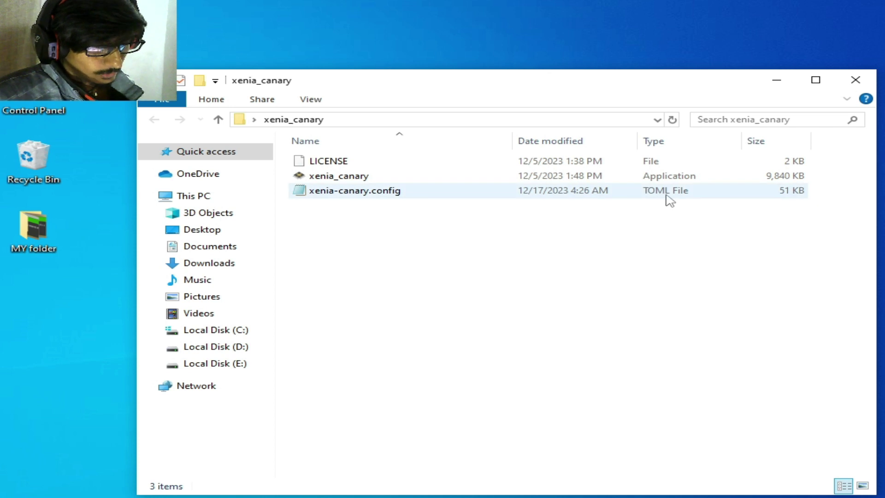
double_click(360, 190)
right_click(361, 190)
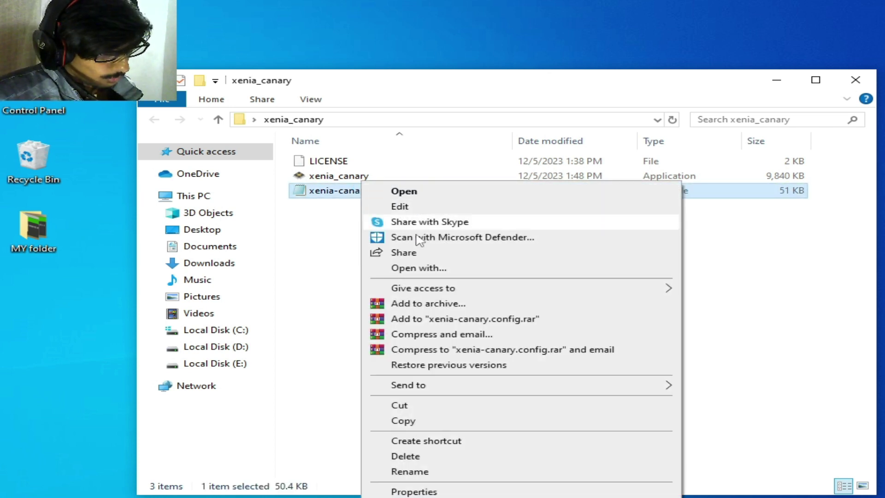
click(426, 275)
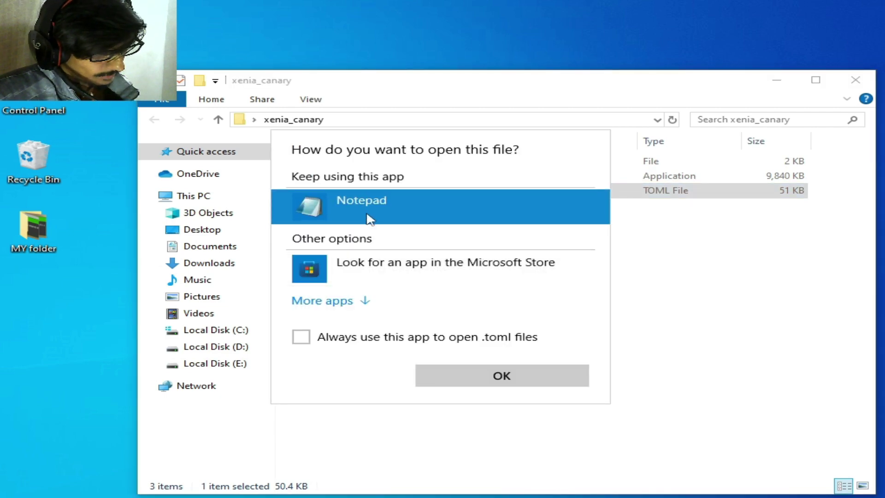
click(482, 371)
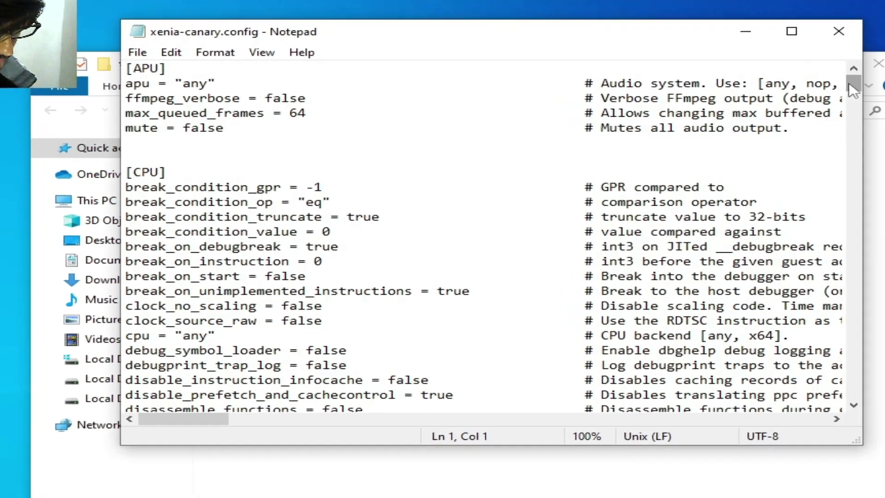
Copy protect_on_release's false over protect_zero's true and save the config
drag(836, 95, 878, 356)
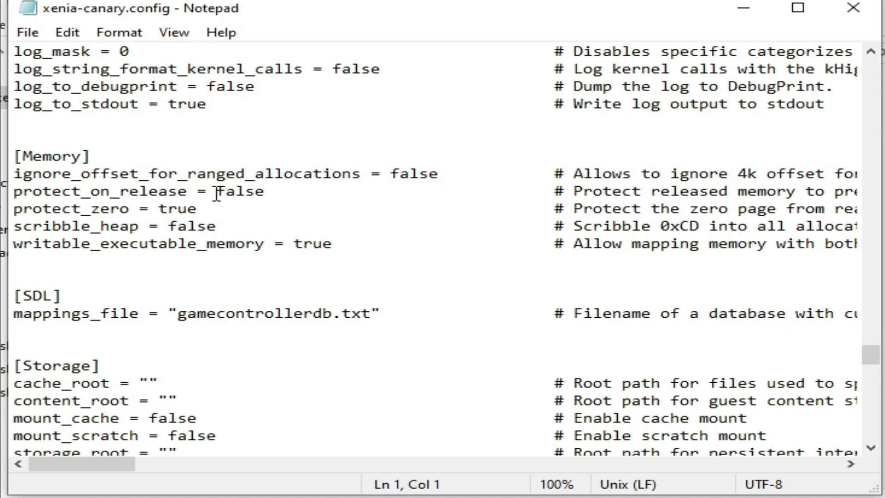
drag(217, 191, 249, 192)
right_click(248, 193)
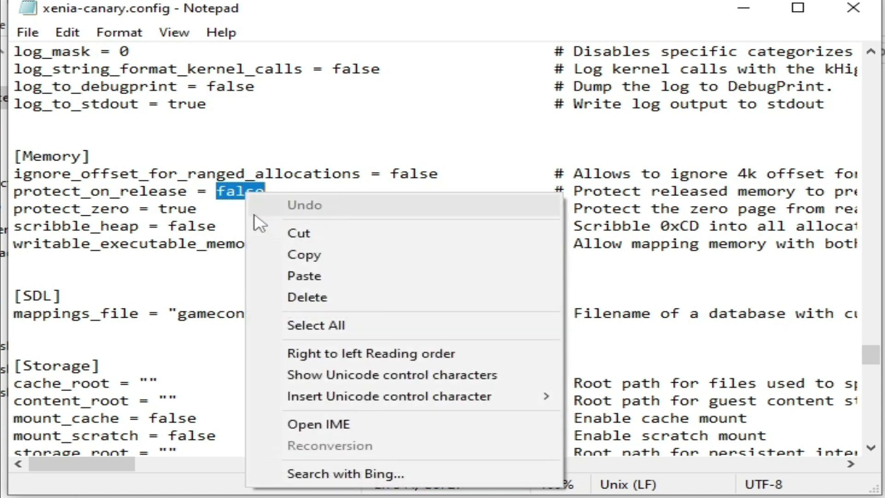
click(300, 253)
drag(159, 208, 198, 209)
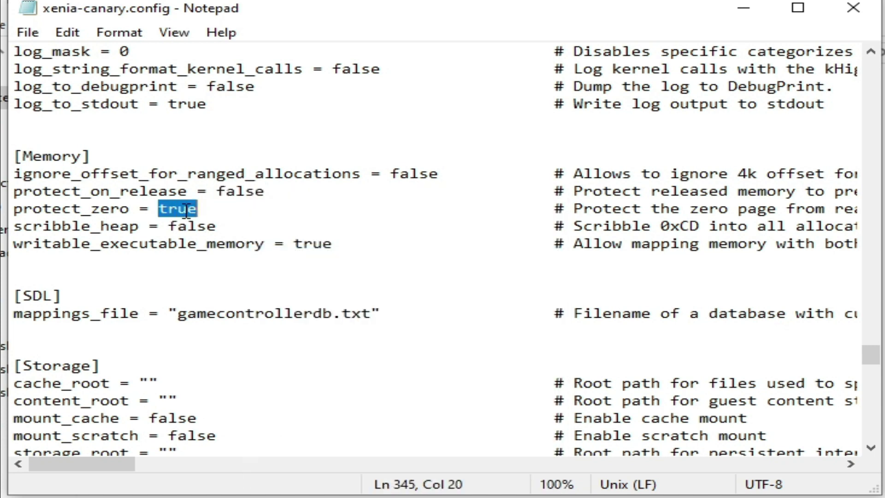
right_click(184, 210)
click(226, 291)
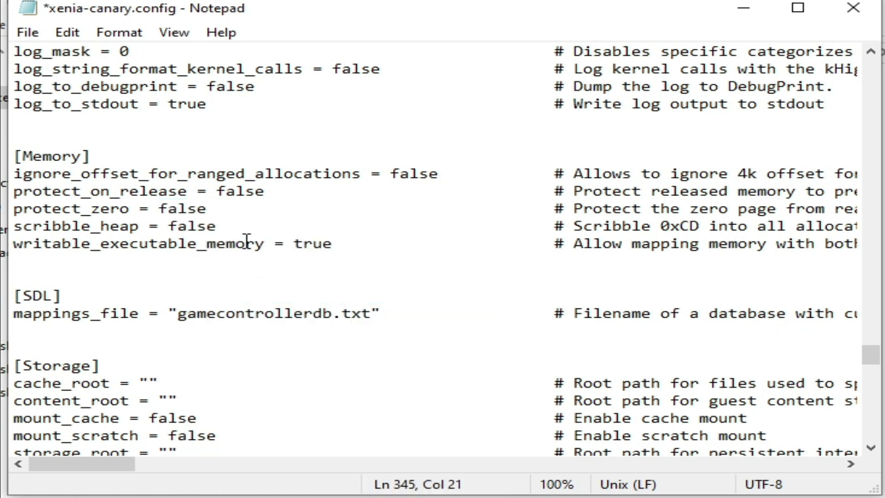
click(33, 33)
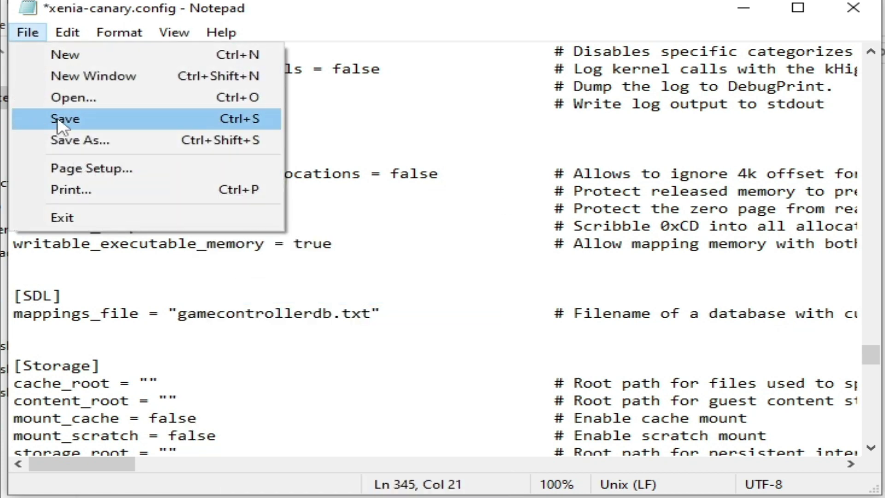
click(59, 122)
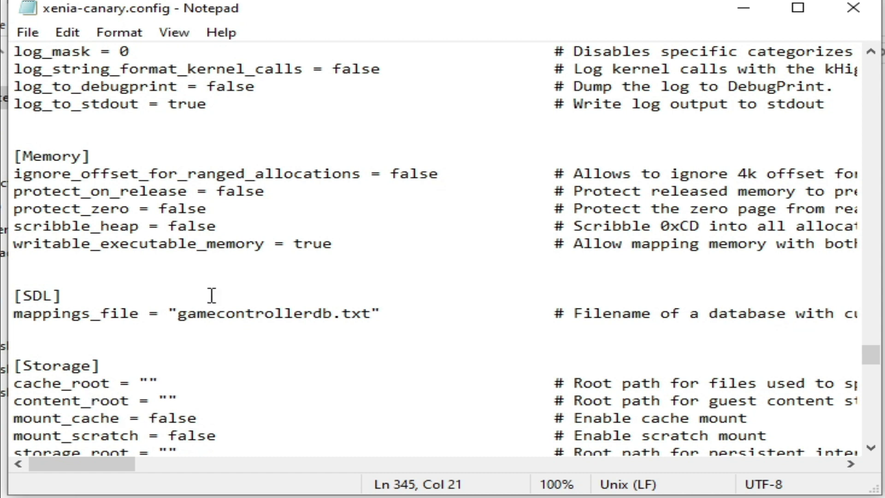
Paste true over mount_cache's false, save the config, and close Notepad
drag(294, 243, 333, 244)
right_click(318, 245)
click(369, 306)
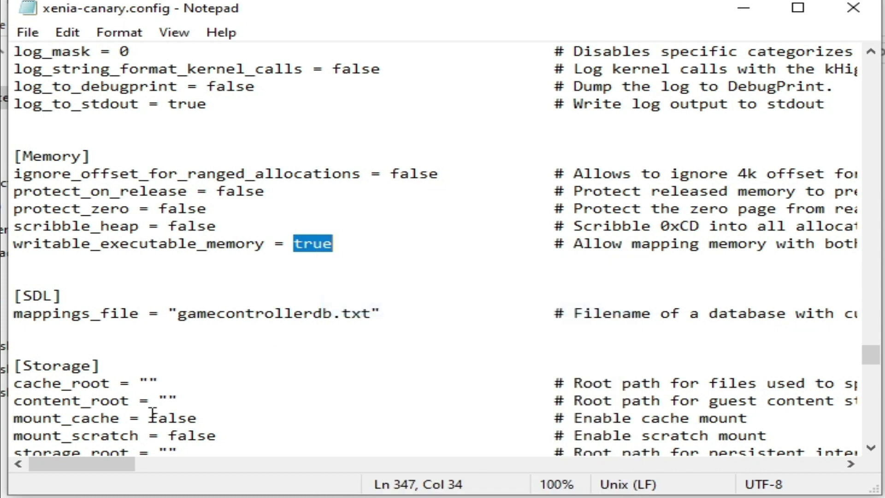
click(159, 418)
drag(159, 418, 197, 418)
right_click(194, 417)
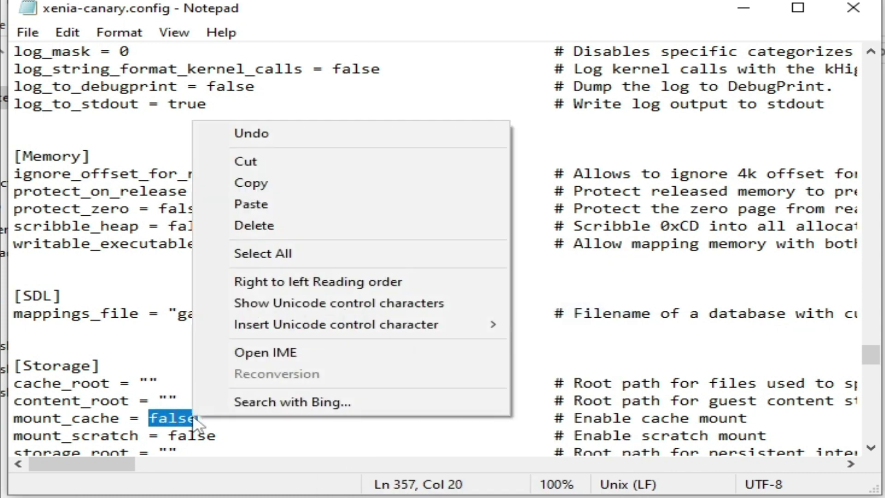
click(254, 204)
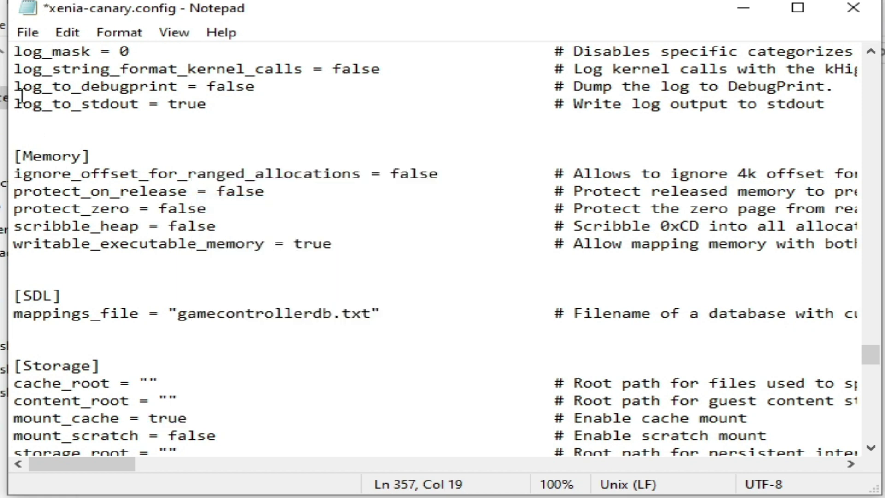
click(27, 32)
click(57, 118)
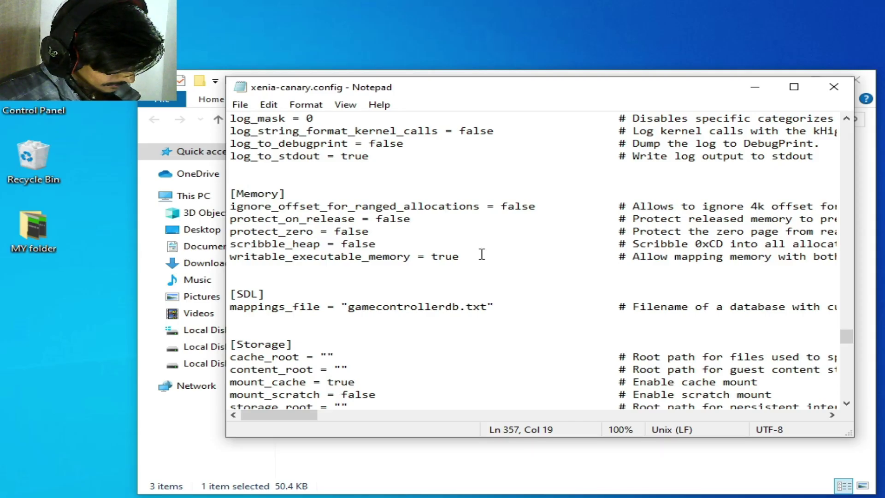
click(834, 87)
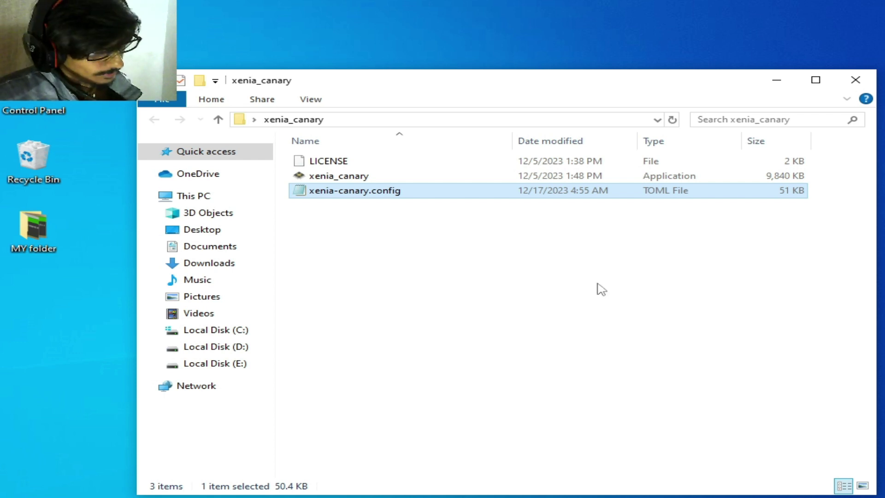
Launch the NVIDIA Control Panel from the desktop context menu
right_click(553, 39)
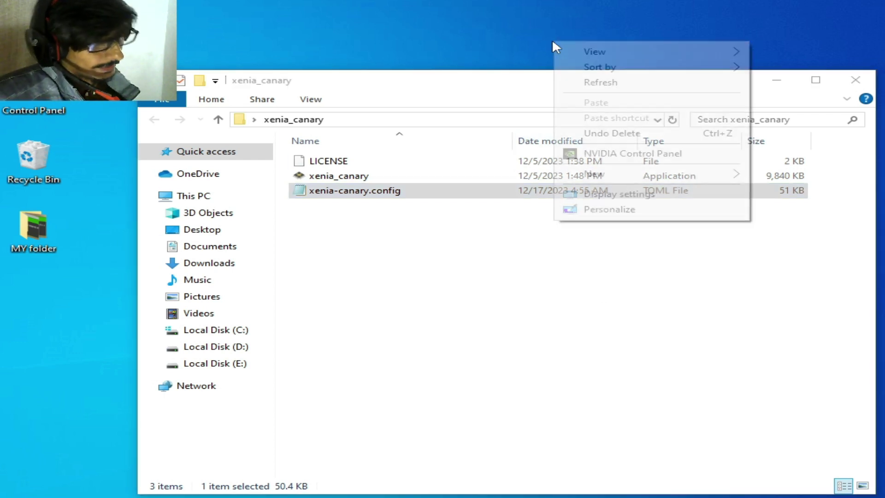
click(627, 157)
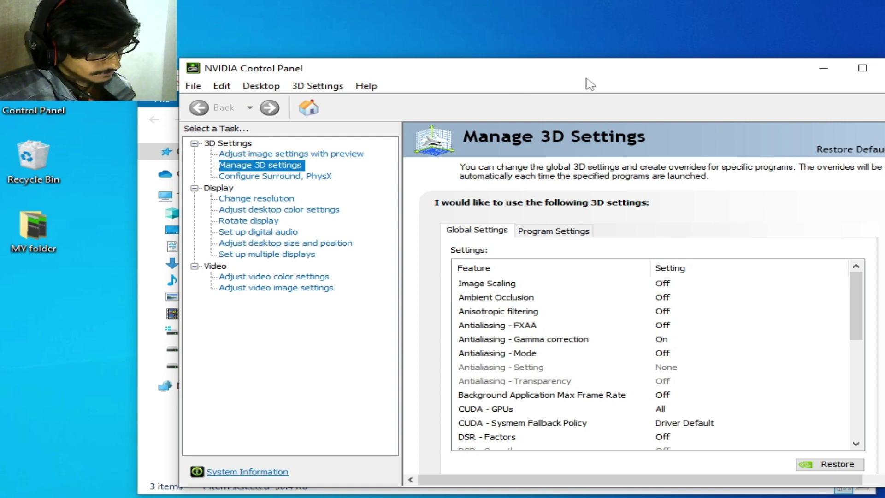
Set Vertical sync to On under Global Settings and apply it
drag(592, 74, 529, 65)
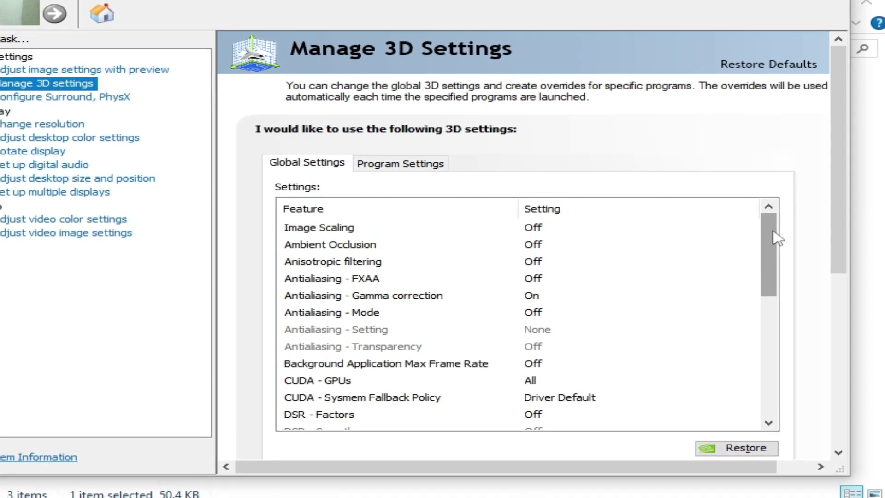
drag(797, 285, 797, 347)
drag(774, 304, 753, 344)
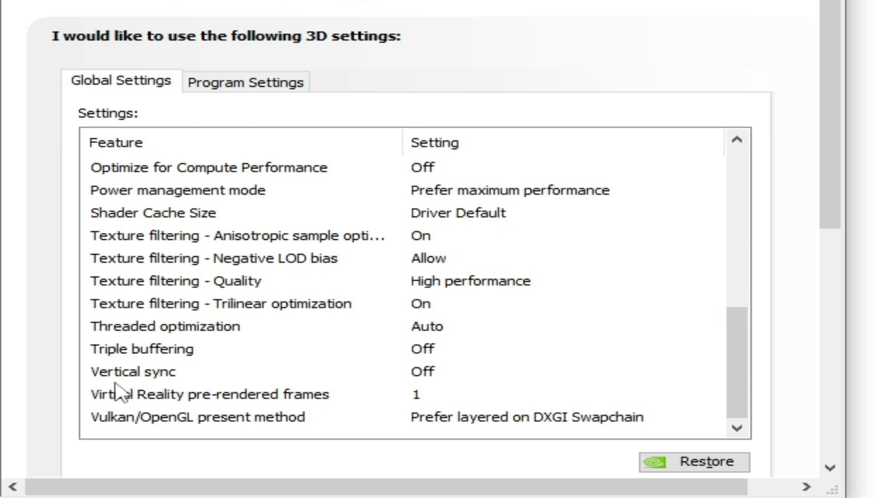
click(423, 373)
click(424, 377)
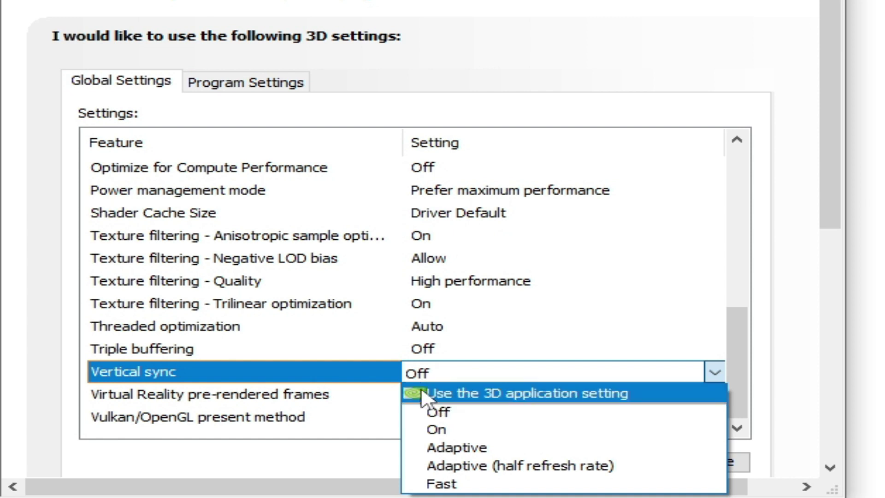
click(435, 430)
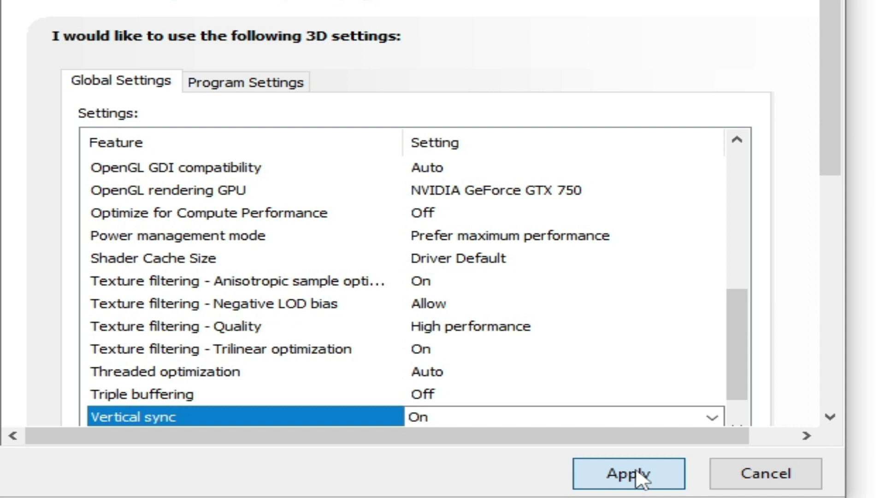
click(641, 475)
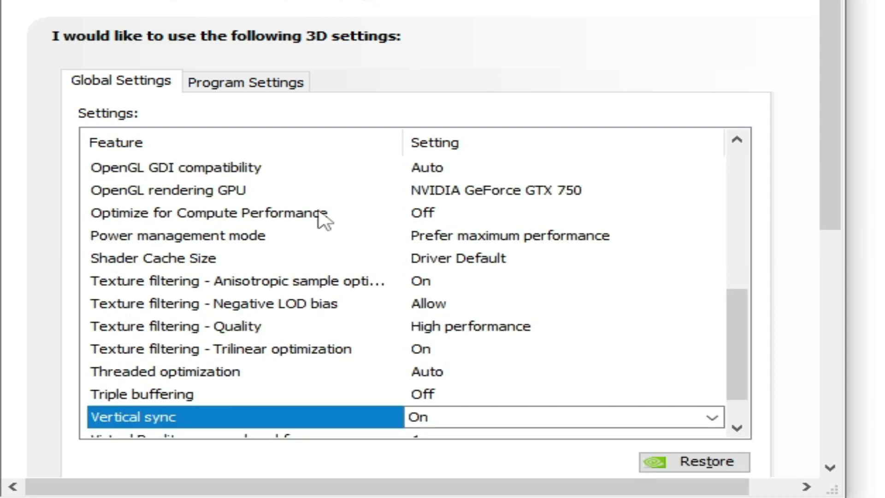
Add xenia_canary.exe from Desktop > xenia_canary as a customized program in Program Settings
click(271, 82)
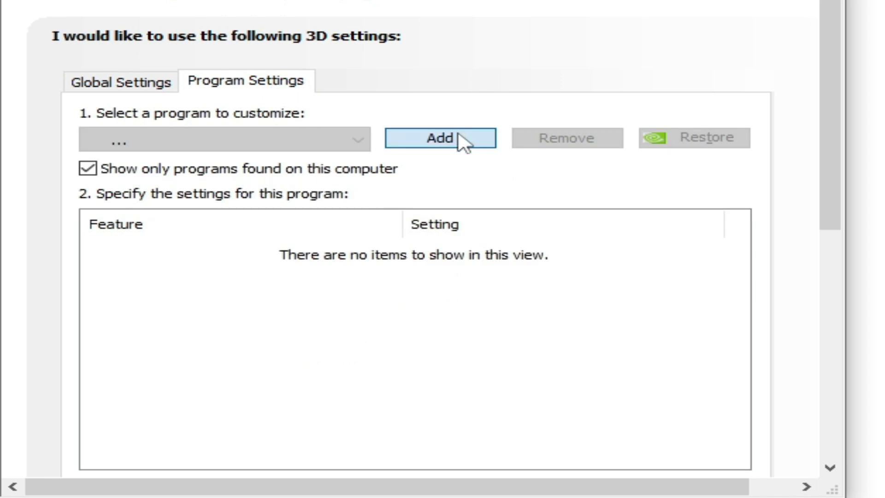
click(459, 135)
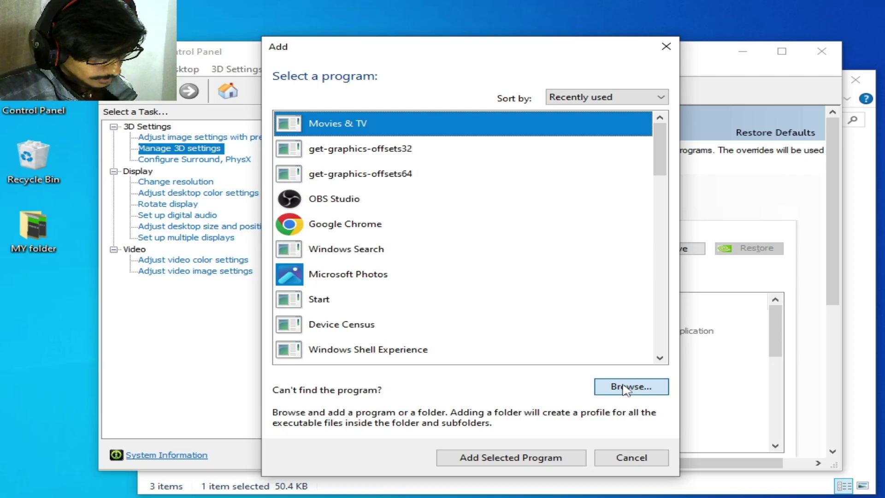
click(625, 388)
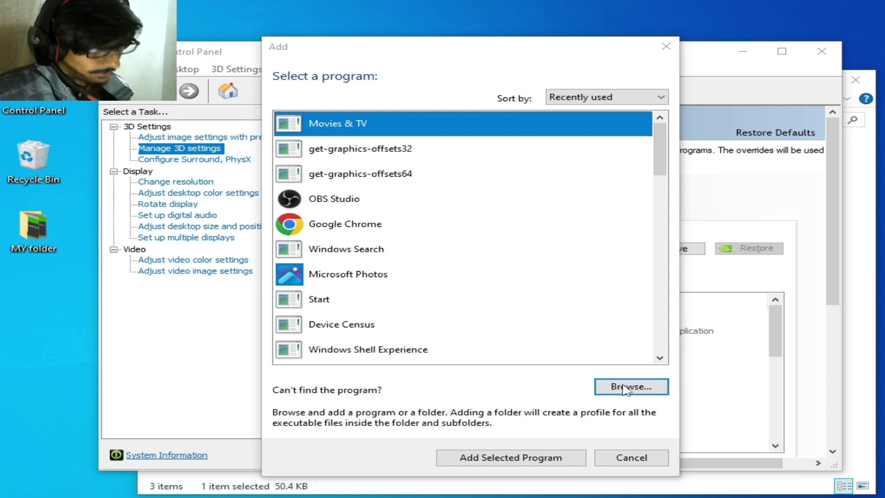
click(336, 196)
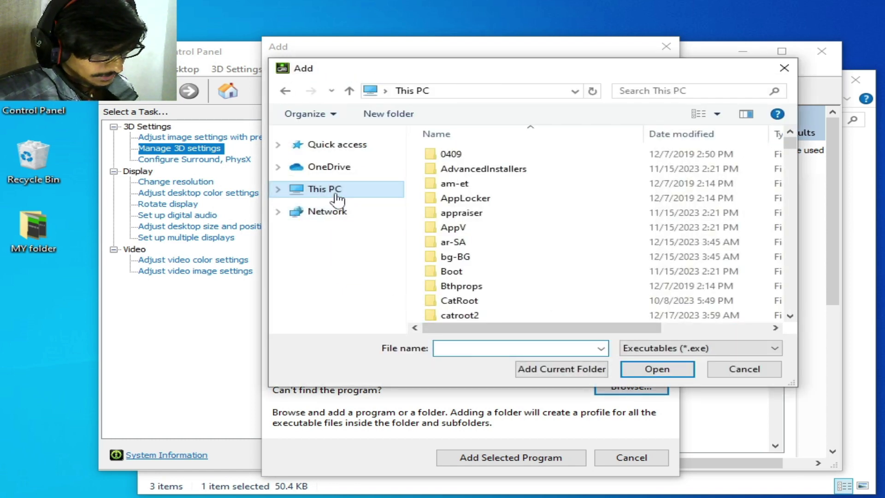
scroll(645, 221, up, 3)
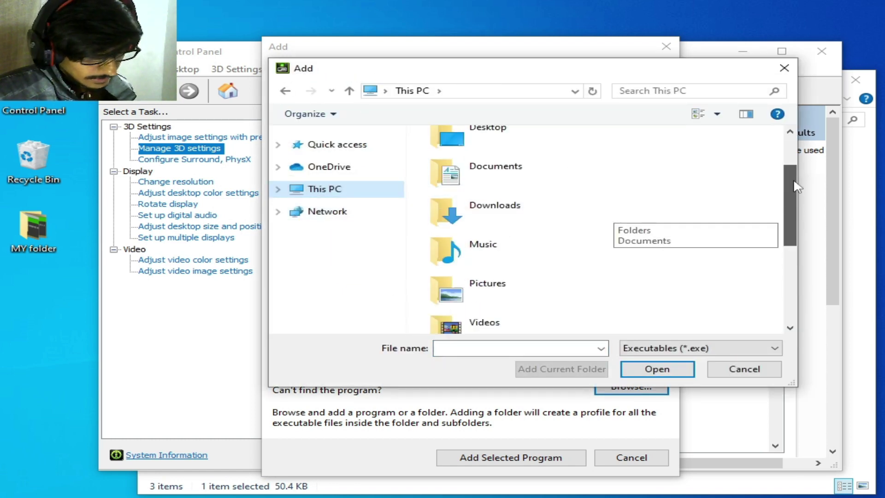
double_click(513, 207)
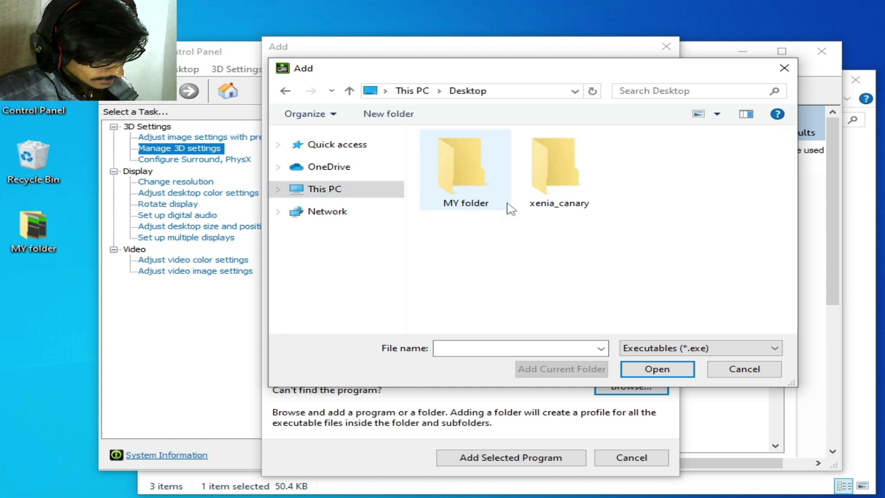
double_click(563, 197)
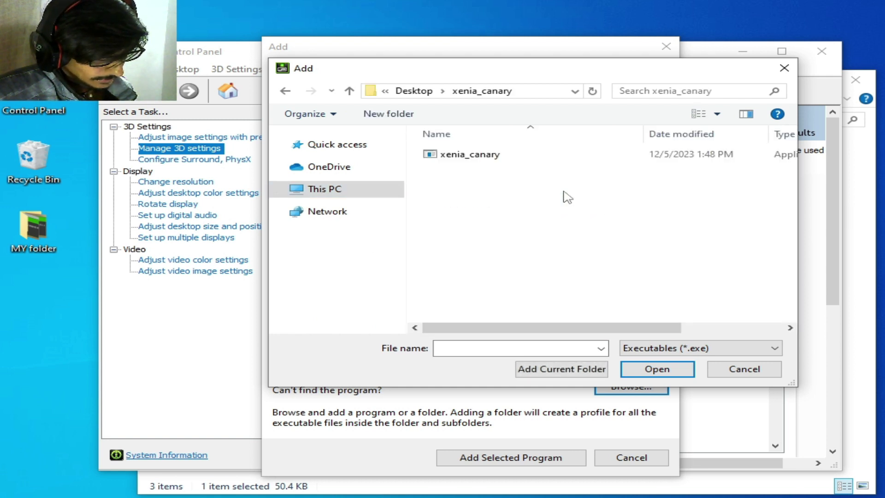
click(471, 156)
mouse_move(492, 327)
mouse_down()
mouse_move(635, 327)
mouse_move(495, 327)
mouse_up()
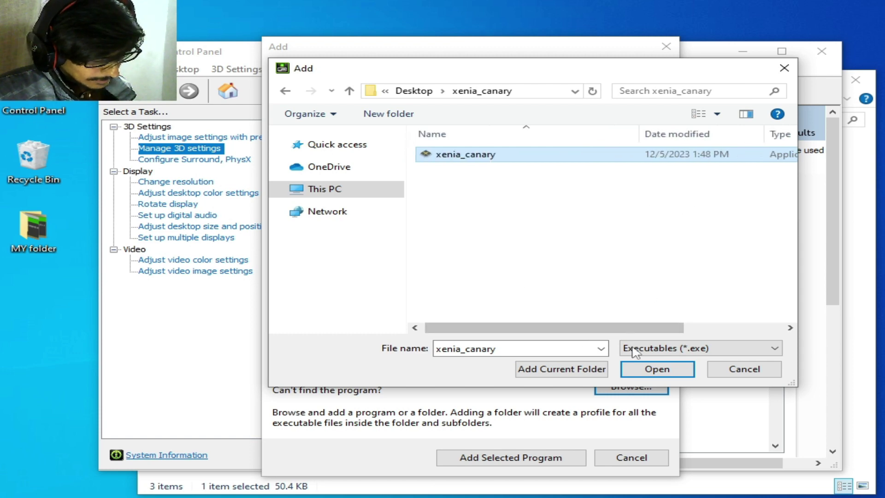
click(655, 368)
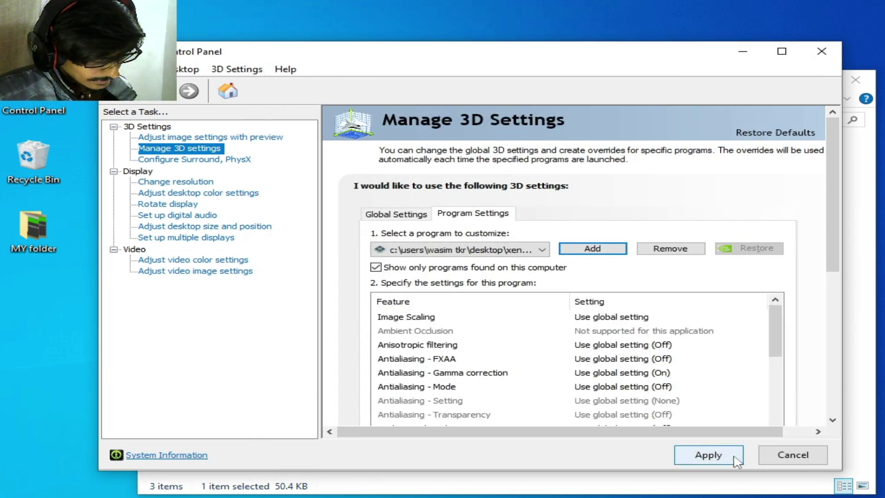
Apply the xenia_canary program's 3D settings
drag(774, 334, 774, 410)
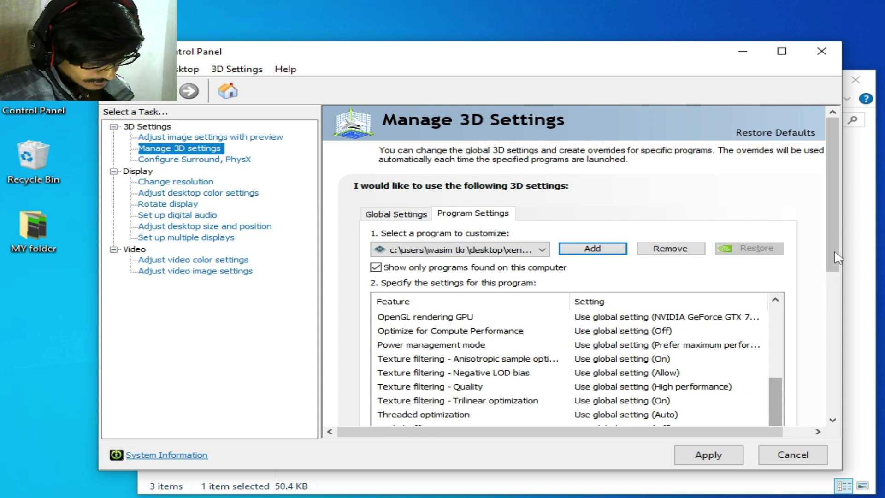
drag(837, 257, 794, 306)
scroll(774, 306, down, 1)
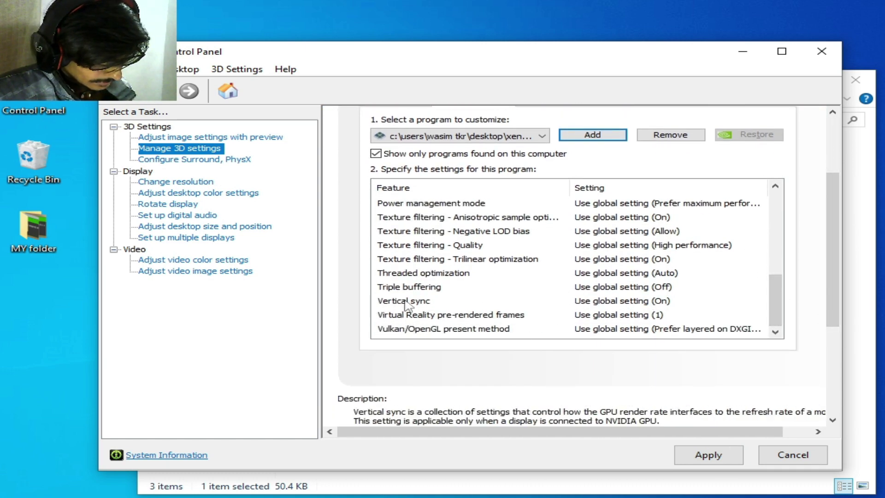
click(713, 457)
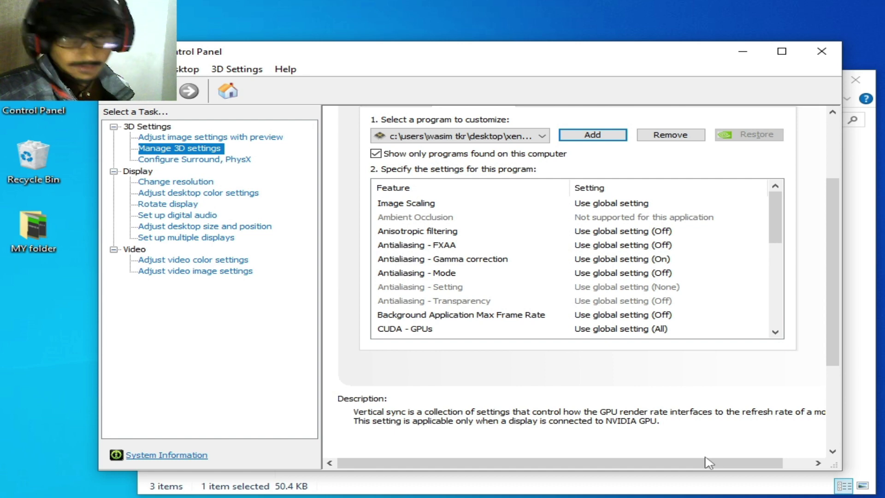
Confirm global Vertical sync is On, then go to Adjust Image Settings with Preview
drag(837, 262, 838, 173)
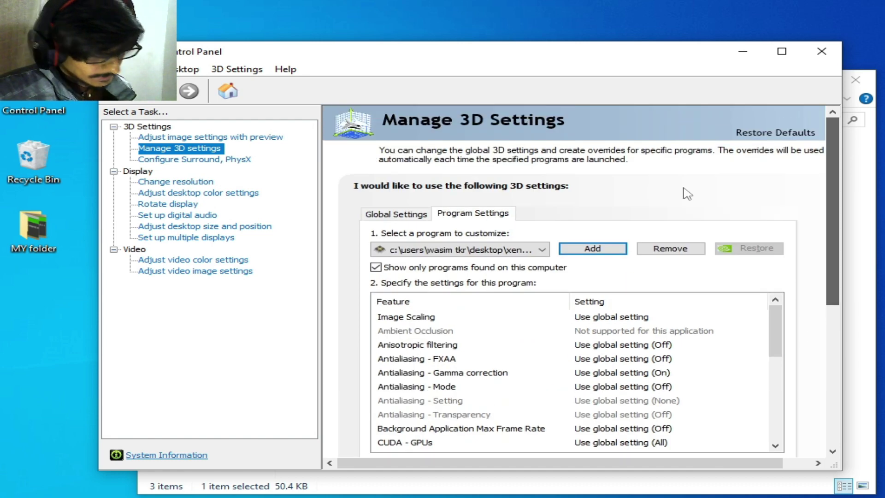
click(397, 216)
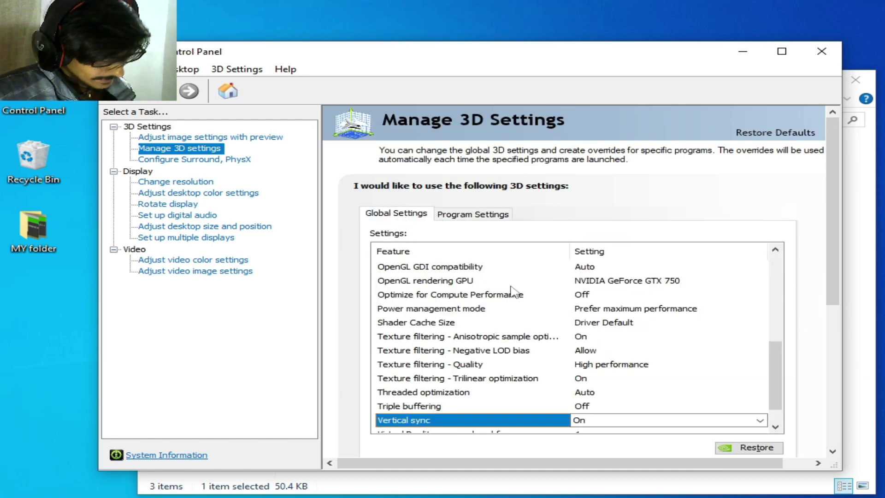
drag(773, 369, 776, 347)
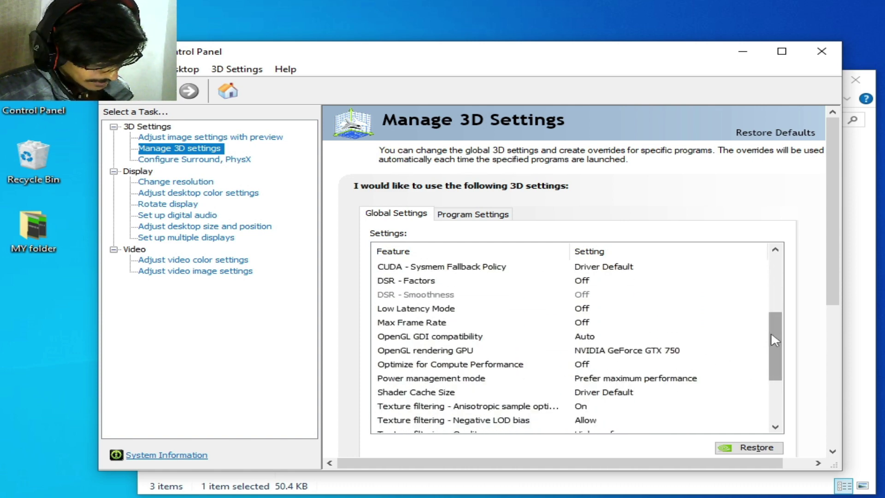
drag(771, 331, 770, 365)
click(530, 404)
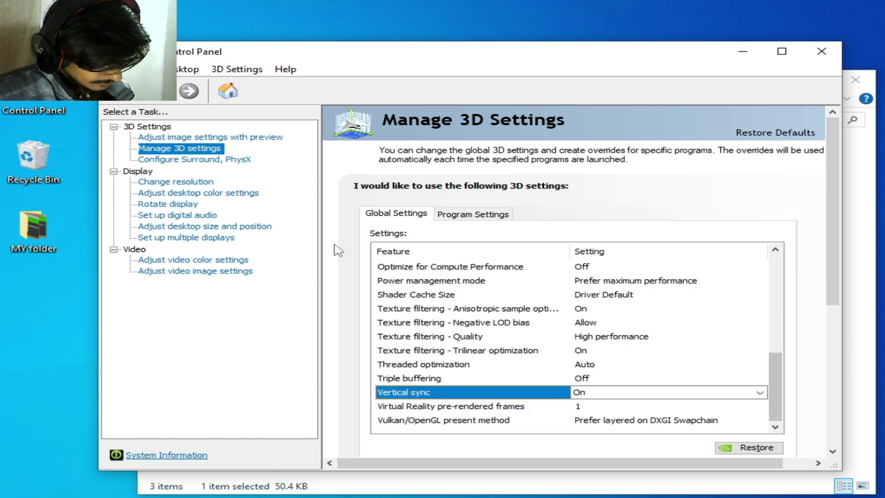
click(191, 139)
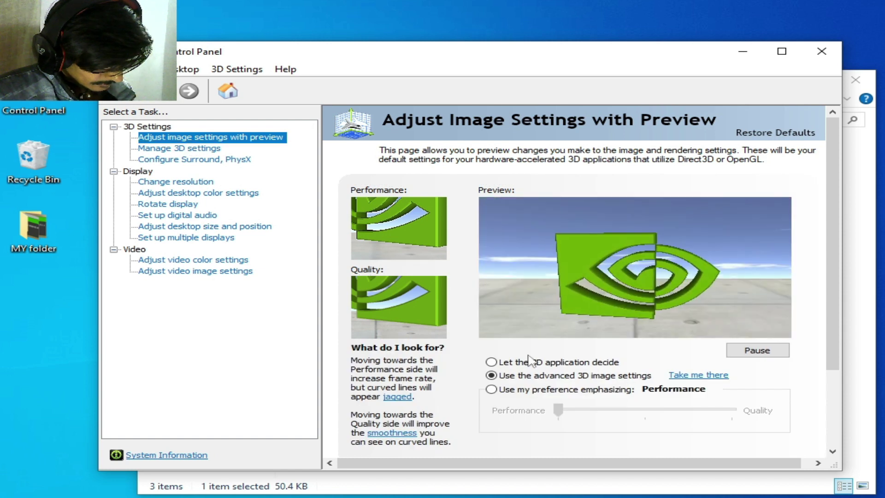
Use advanced 3D image settings, set the PhysX processor to NVIDIA GeForce GTX 750, close the panel
click(491, 389)
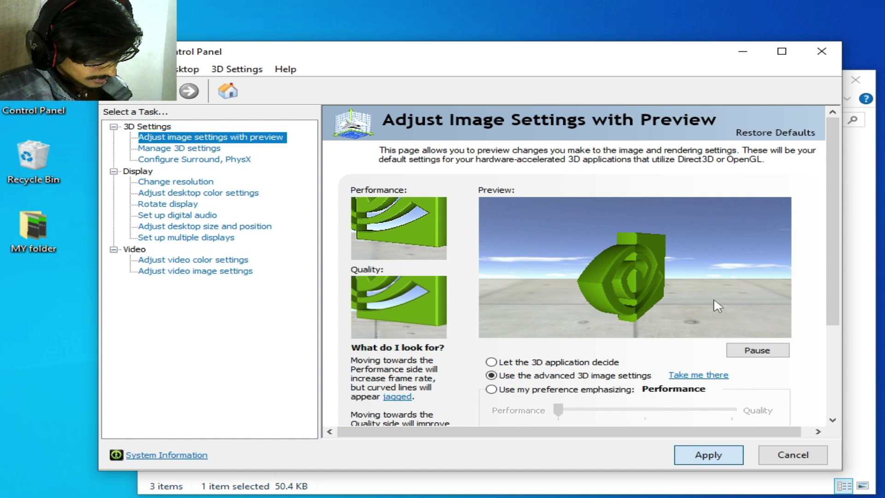
click(153, 160)
click(695, 239)
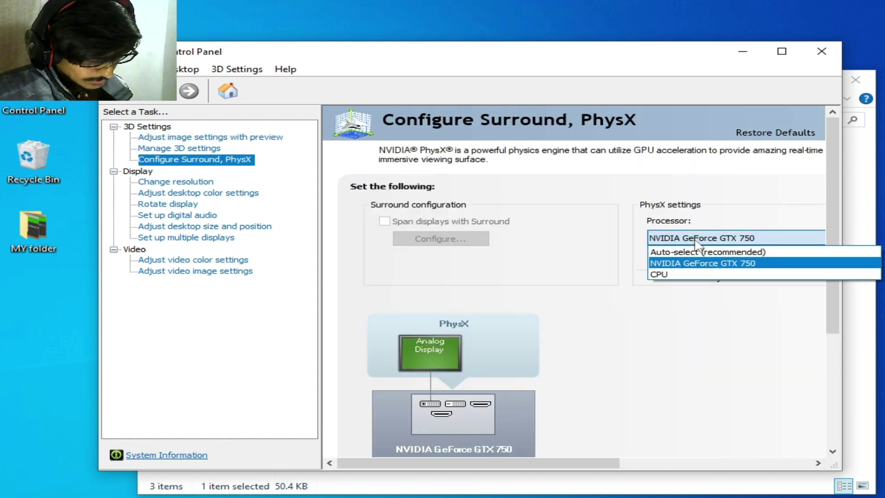
click(673, 263)
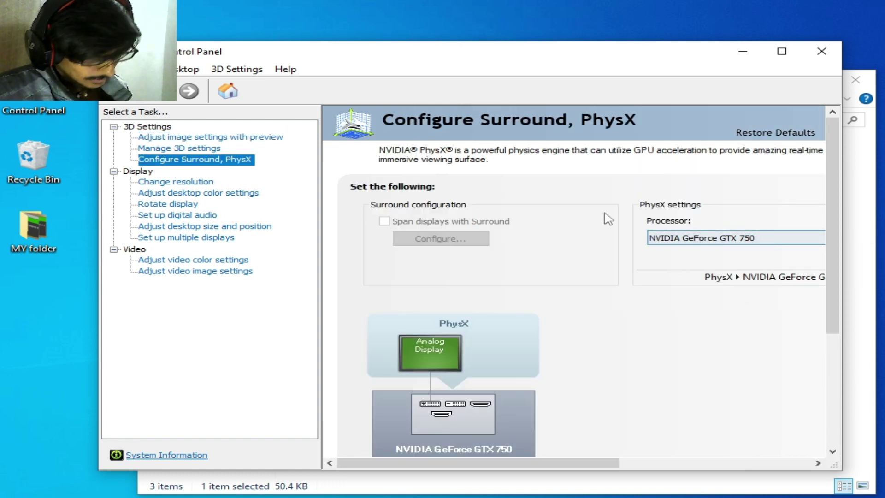
click(822, 51)
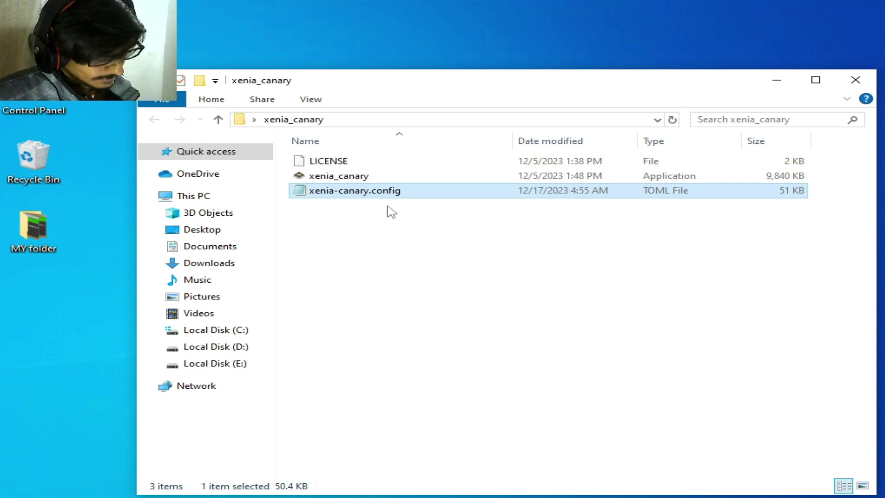
right_click(372, 194)
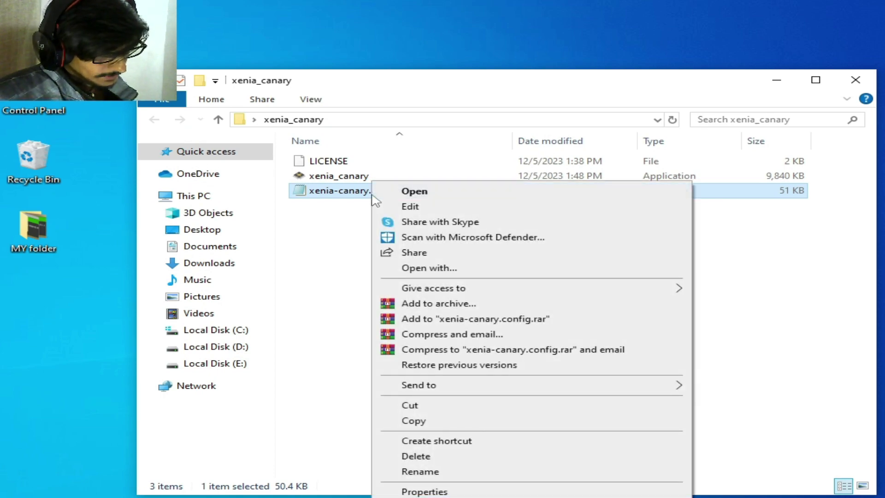
Open xenia-canary.config in Notepad, change vsync to true, and save
click(423, 194)
drag(846, 131, 790, 295)
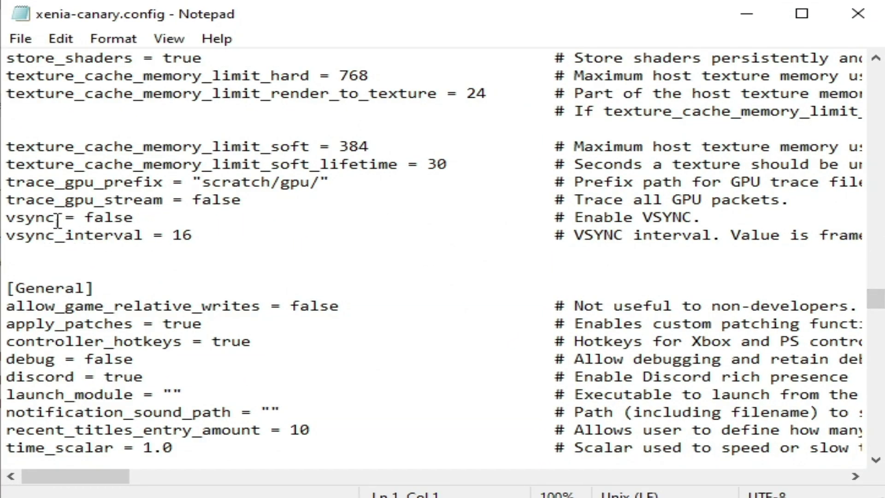
drag(89, 218, 136, 218)
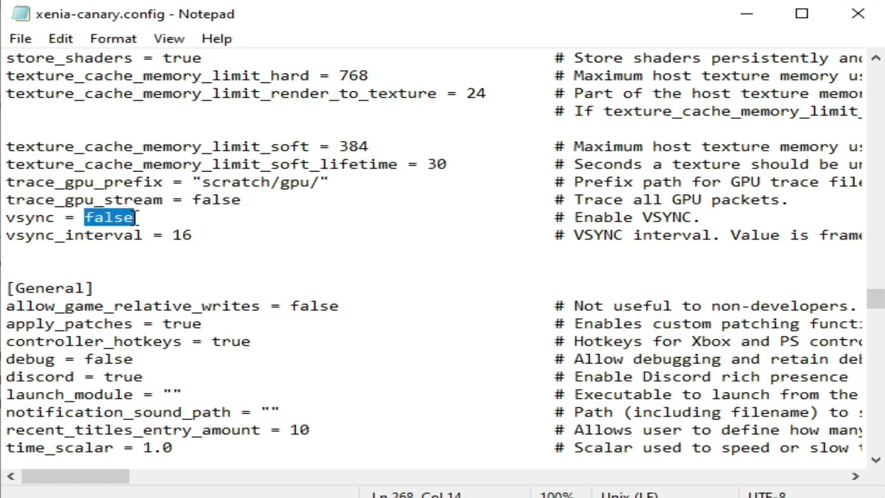
text(tru)
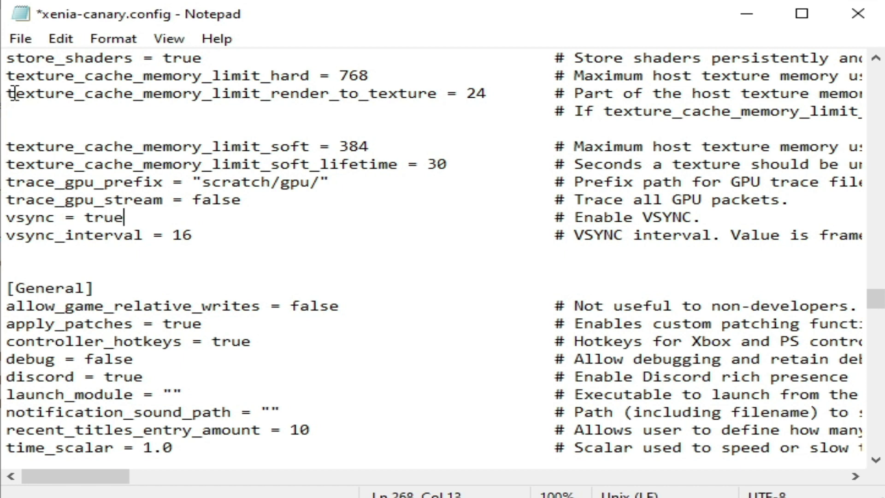
click(20, 38)
click(49, 130)
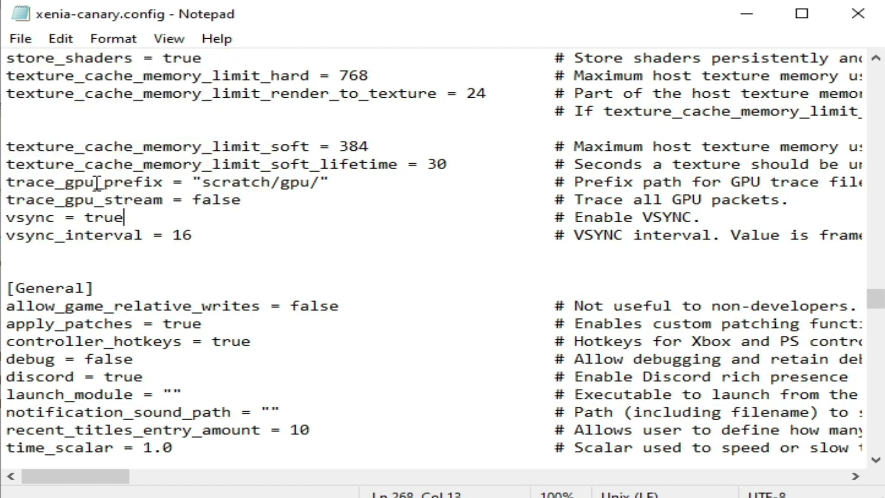
Change vsync_interval from 16 to 8, save, and close Notepad
drag(173, 235, 195, 238)
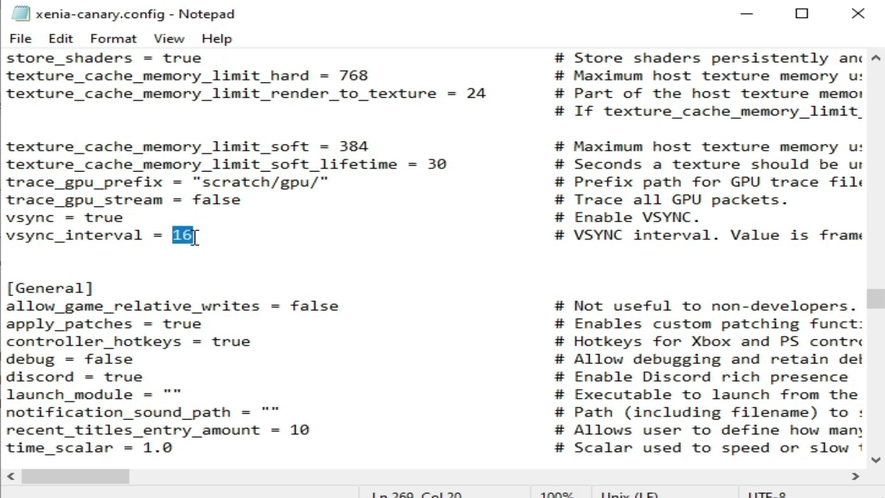
text(8)
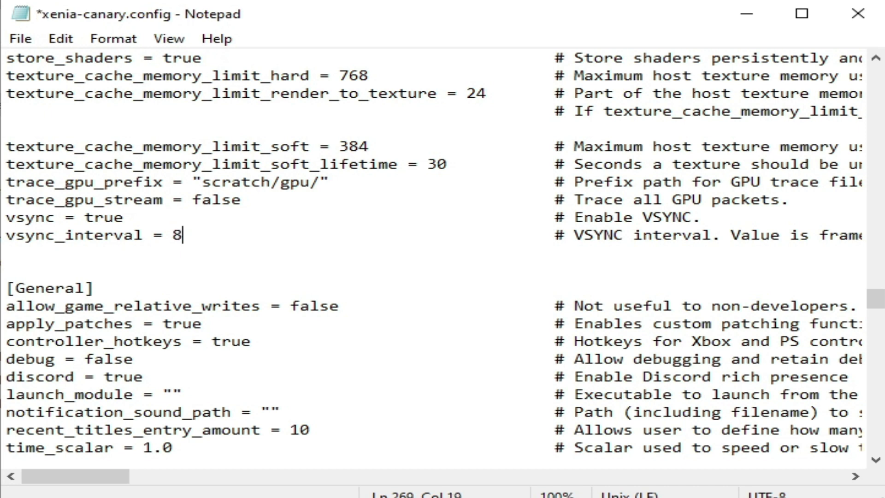
click(21, 39)
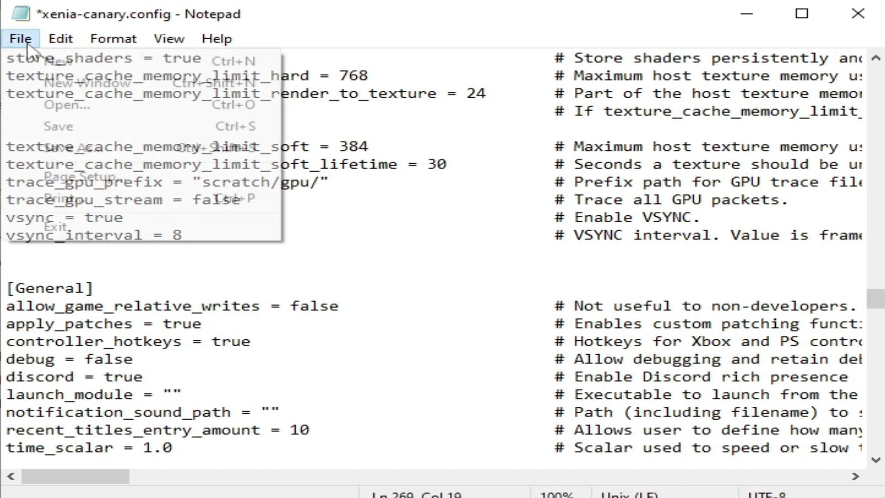
click(57, 125)
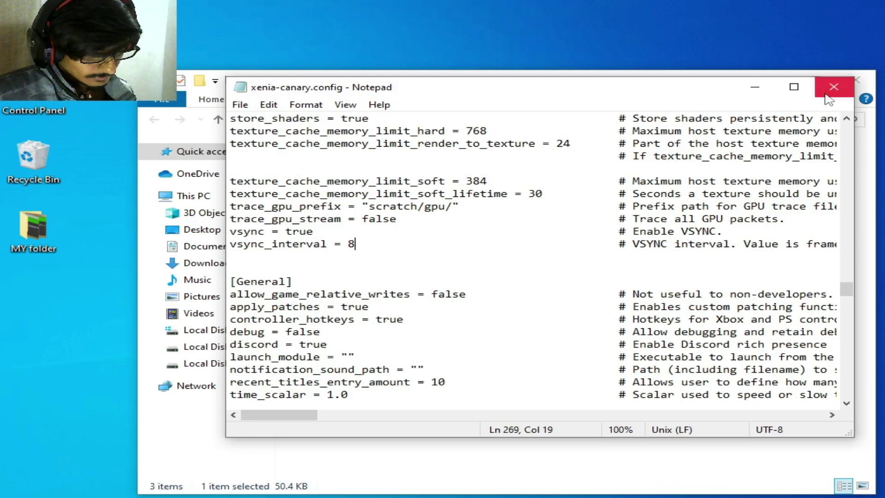
click(857, 13)
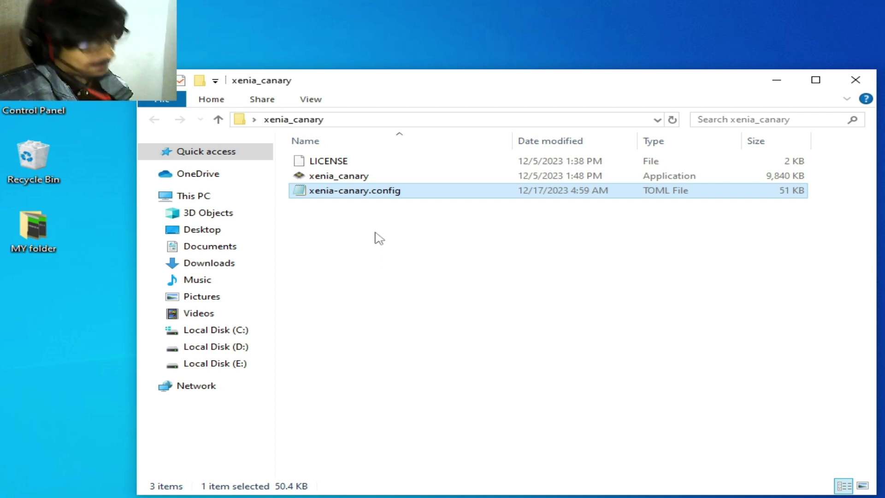
Open xenia-canary.config and replace apu's "any" with "xaudio2" copied from the comment
right_click(374, 197)
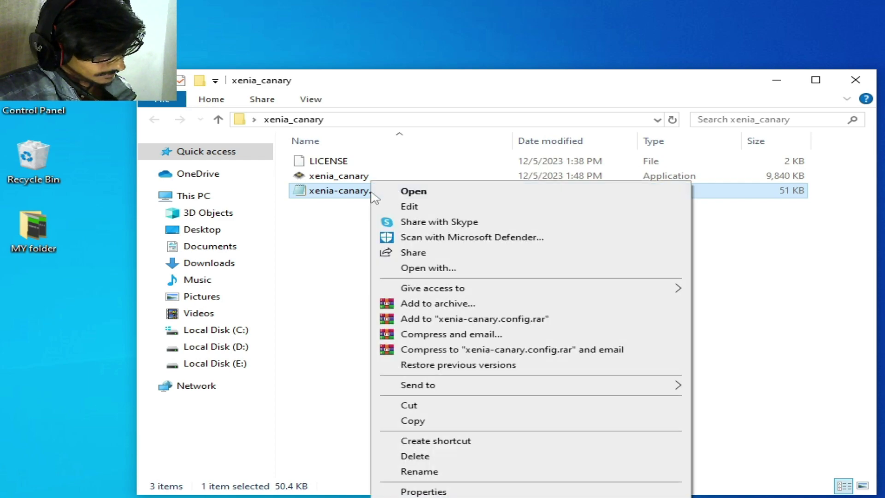
click(421, 193)
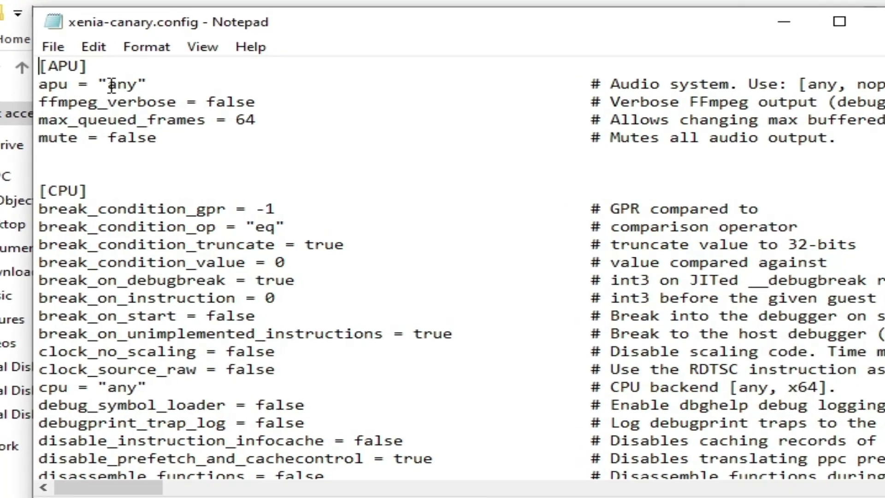
click(191, 106)
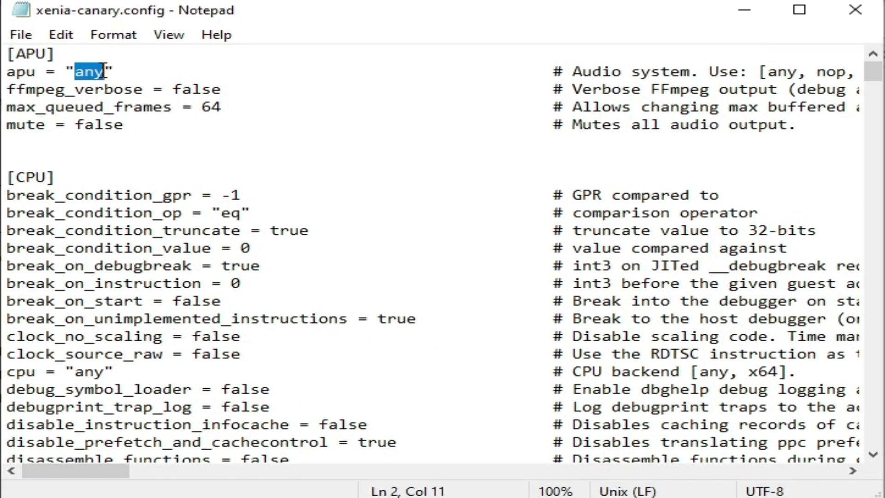
drag(118, 471, 194, 471)
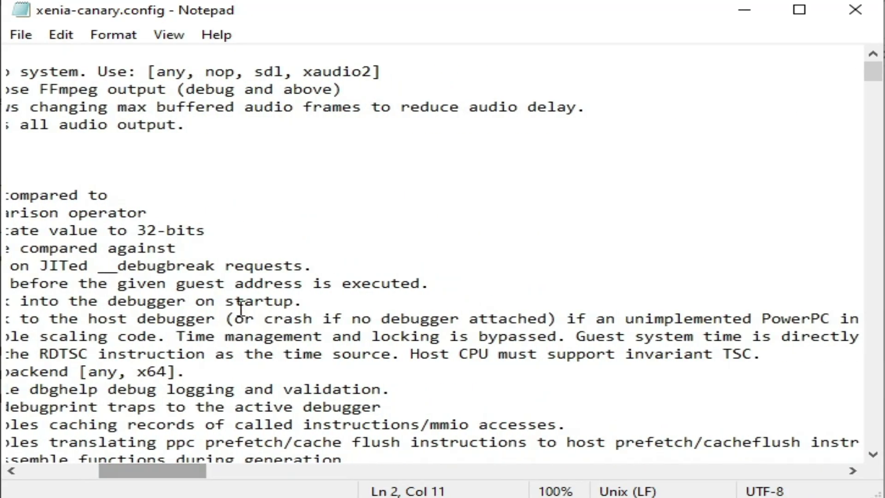
drag(302, 72, 371, 73)
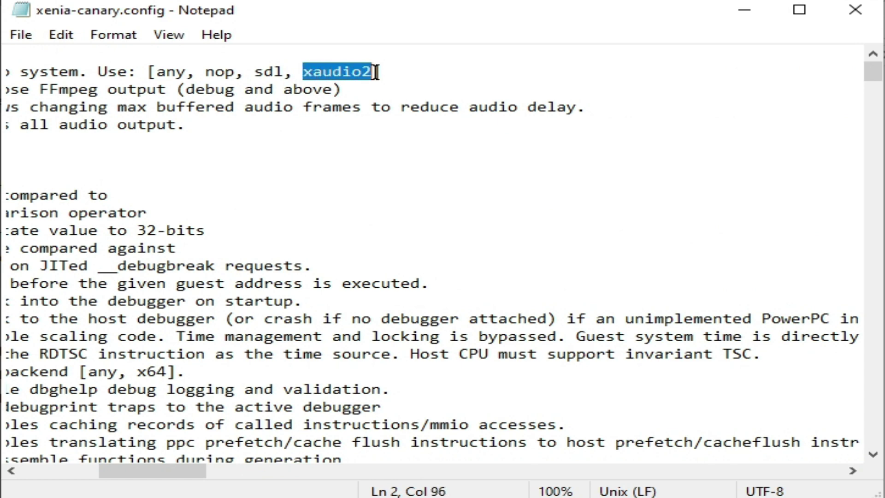
right_click(355, 75)
click(395, 138)
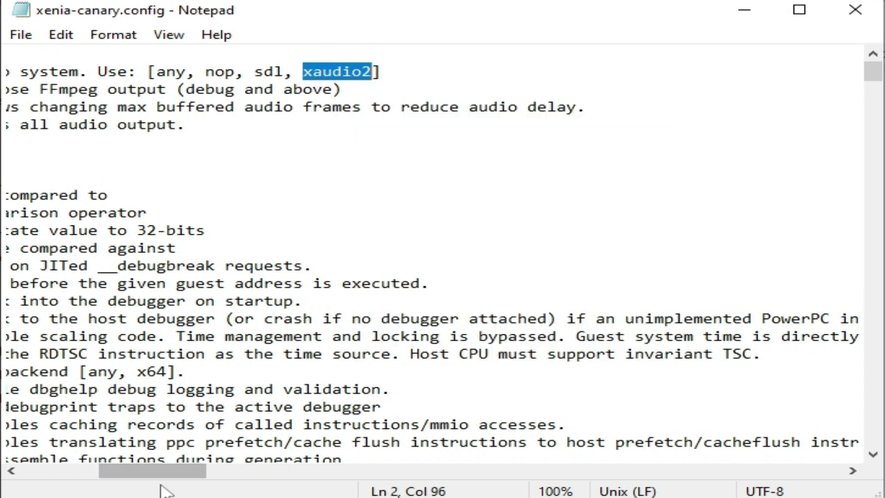
drag(135, 474, 55, 475)
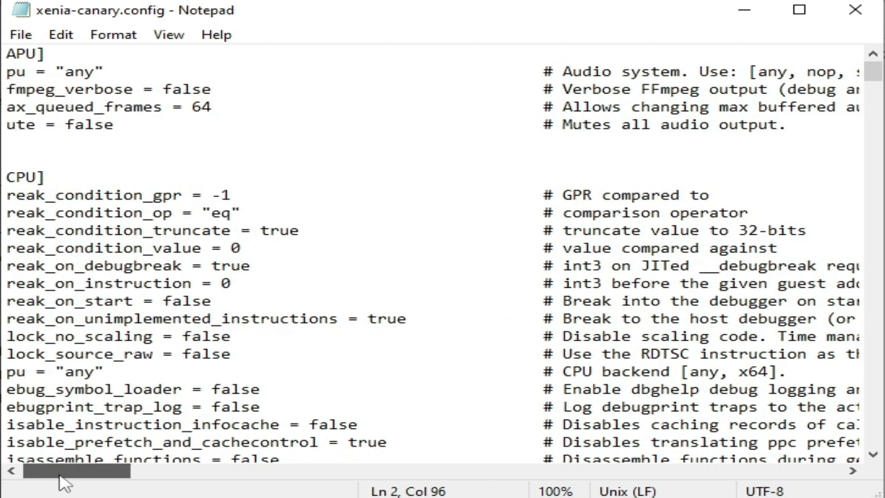
drag(65, 74, 95, 73)
right_click(92, 73)
click(144, 156)
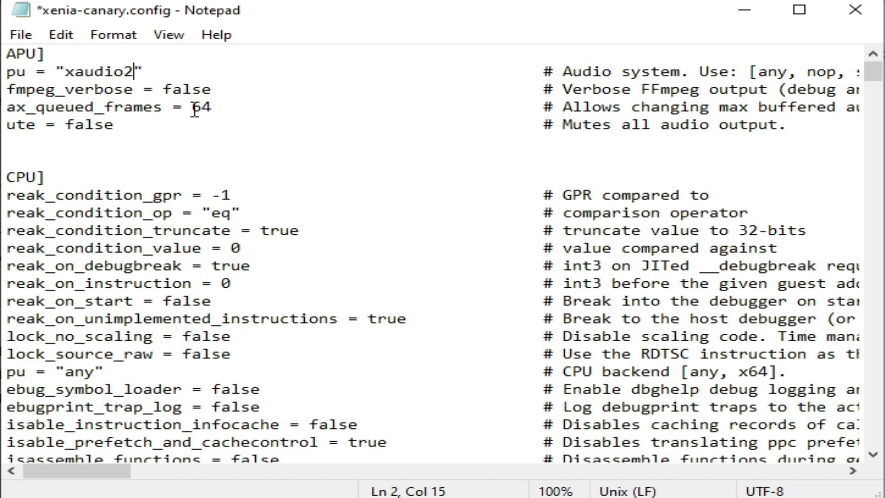
Change max_queued_frames from 64 to 16, save, and close Notepad
drag(194, 109, 213, 108)
text(1)
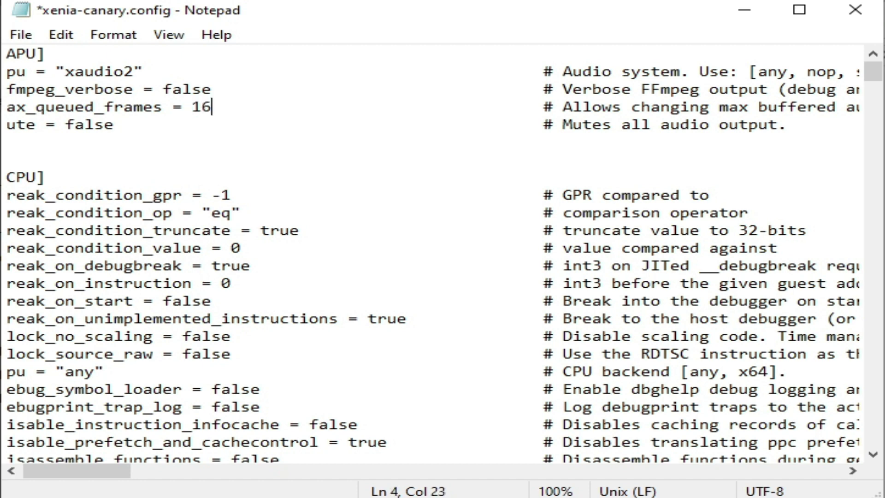
click(19, 34)
click(53, 123)
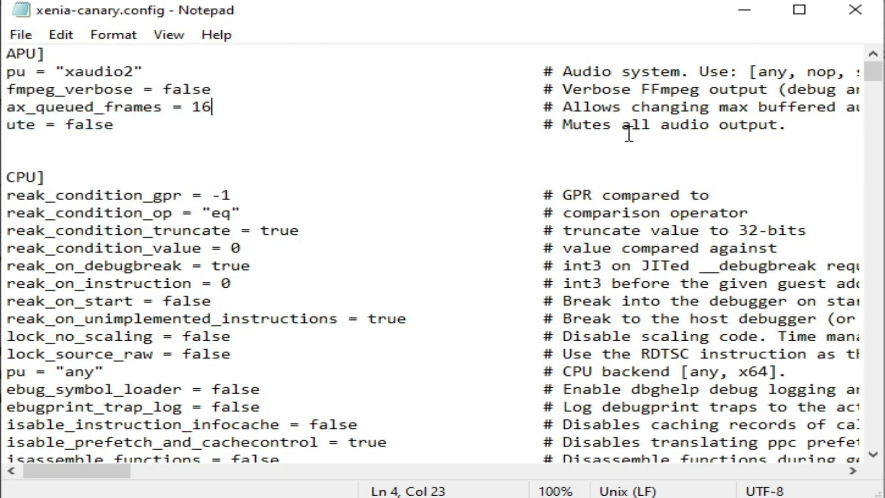
click(850, 16)
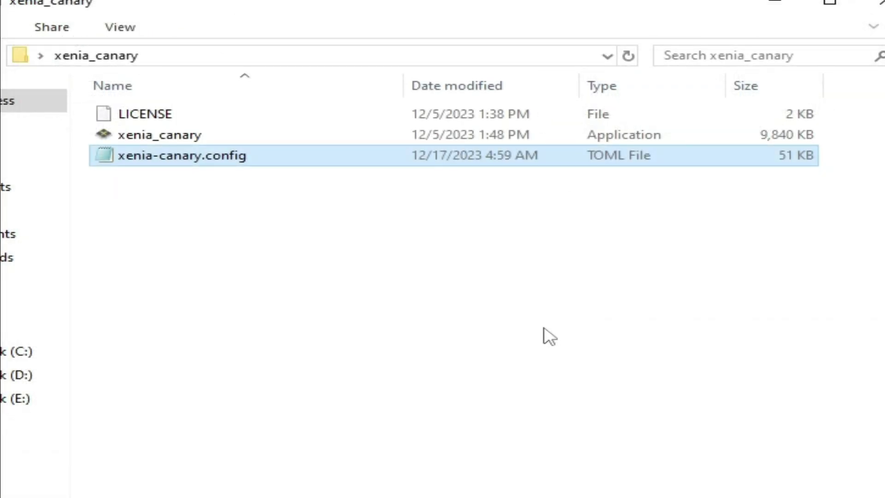
Reopen xenia-canary.config in Notepad and change gpu_allow_invalid_fetch_constants from false to true
right_click(211, 163)
click(287, 157)
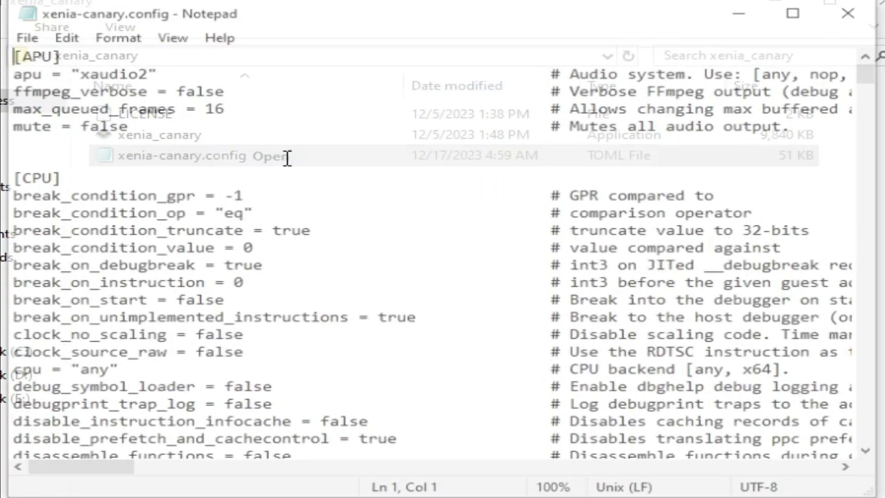
drag(871, 77, 873, 256)
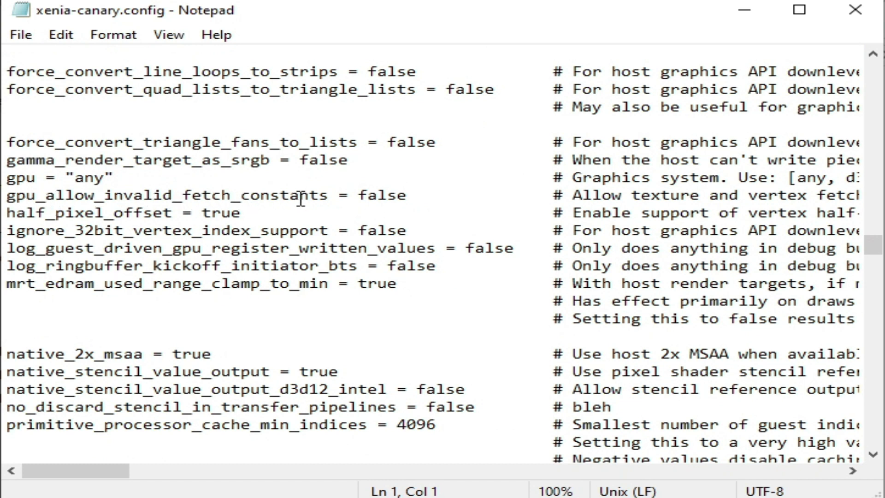
drag(357, 196, 408, 195)
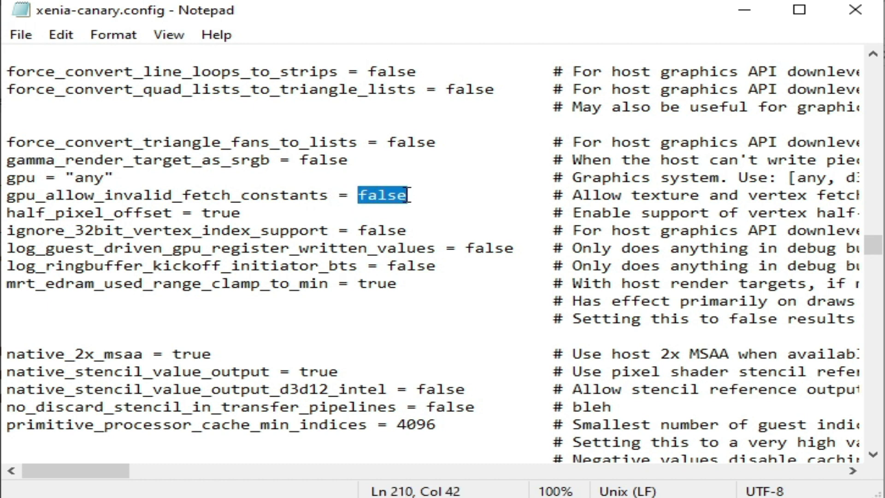
text(tru)
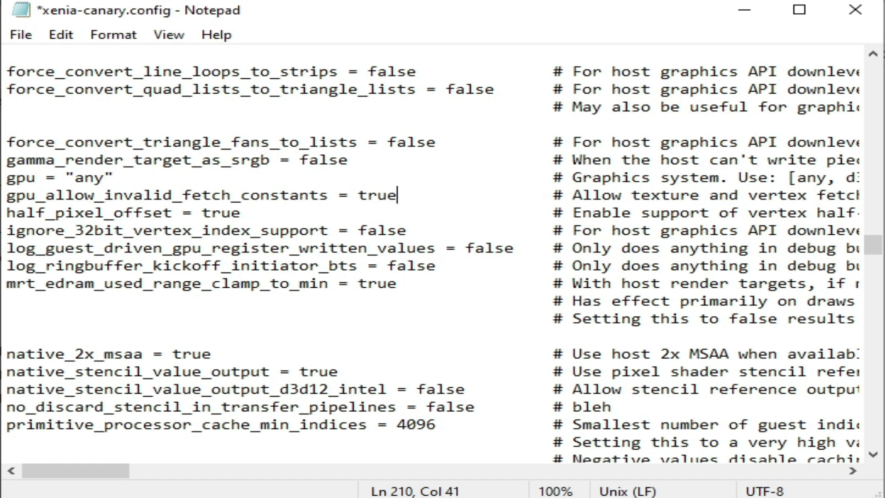
Save the edited config and close Notepad
click(20, 36)
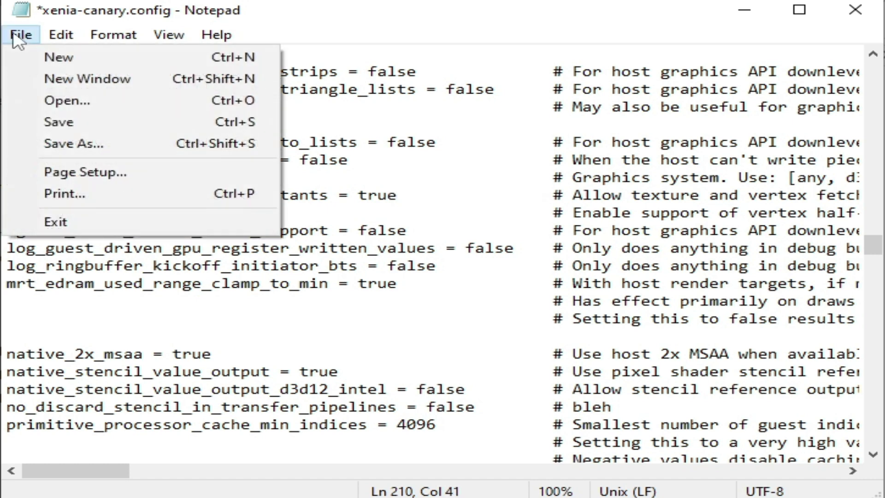
click(43, 121)
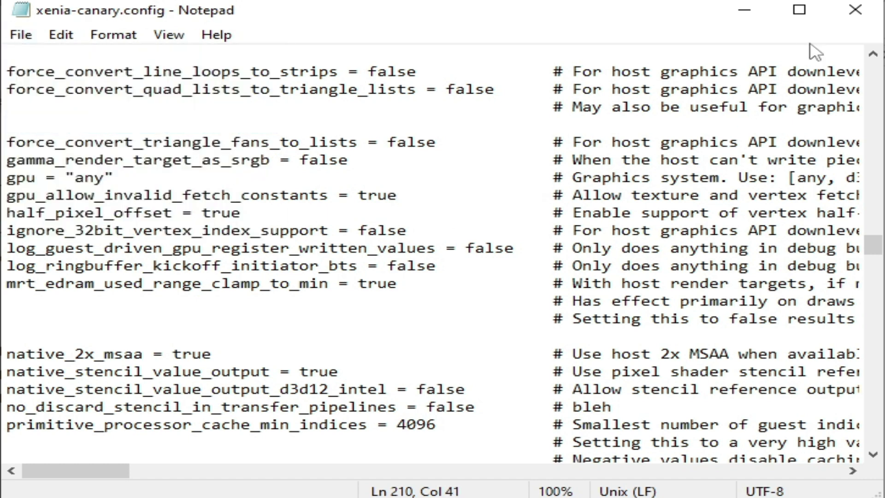
click(846, 15)
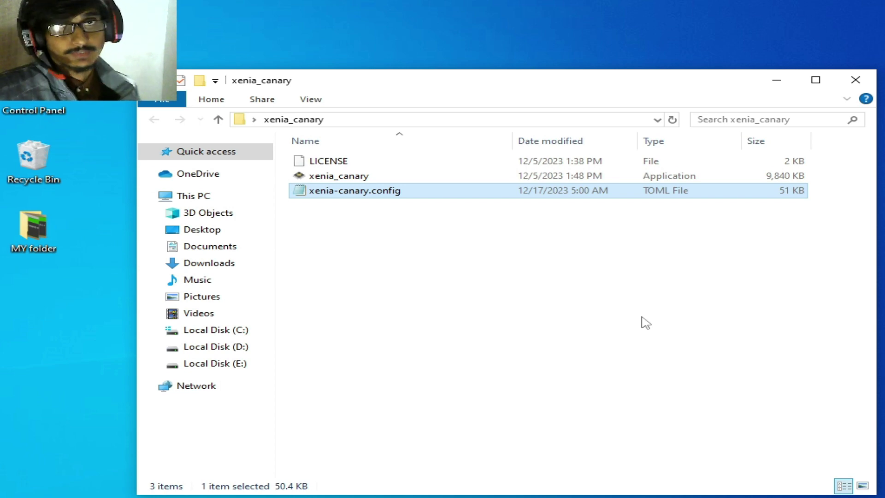
Reopen the config and copy 'vulkan' from the Graphics system comment
right_click(351, 197)
click(385, 194)
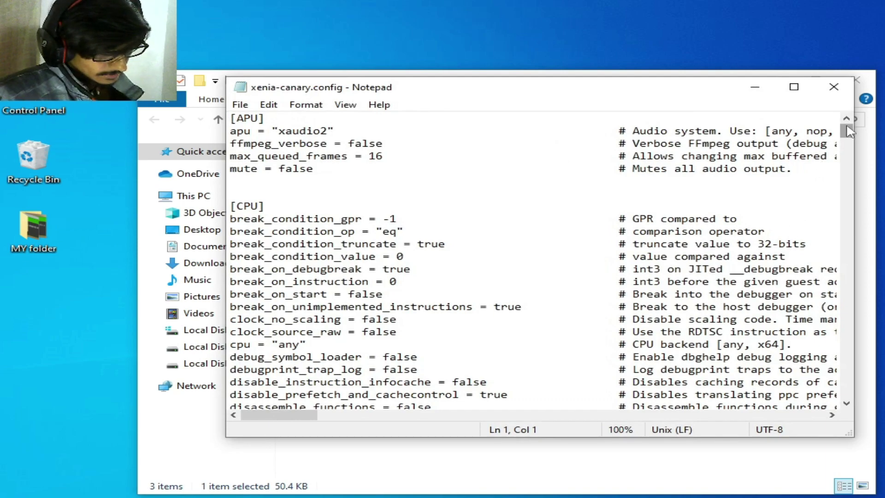
drag(849, 131, 850, 253)
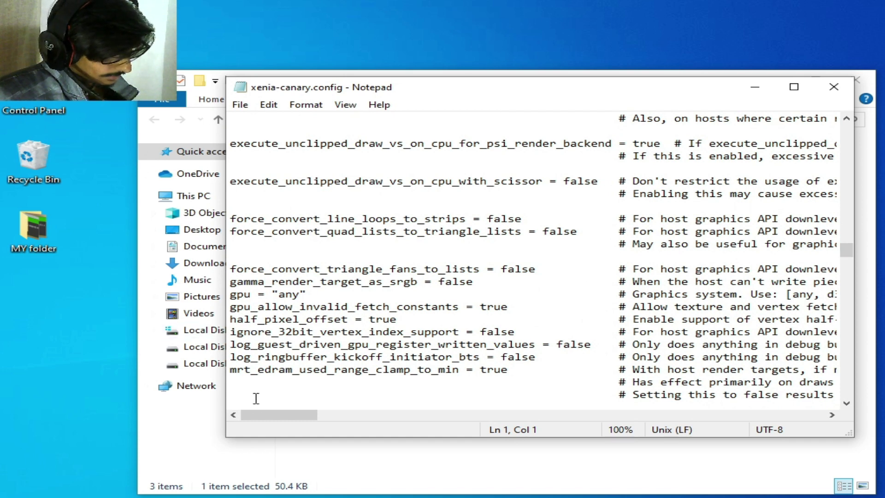
drag(260, 415, 299, 415)
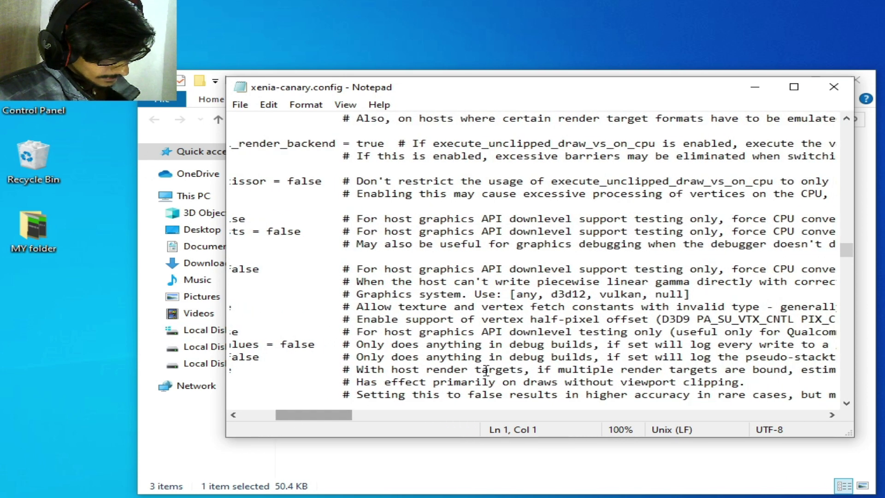
drag(599, 295, 641, 297)
right_click(640, 299)
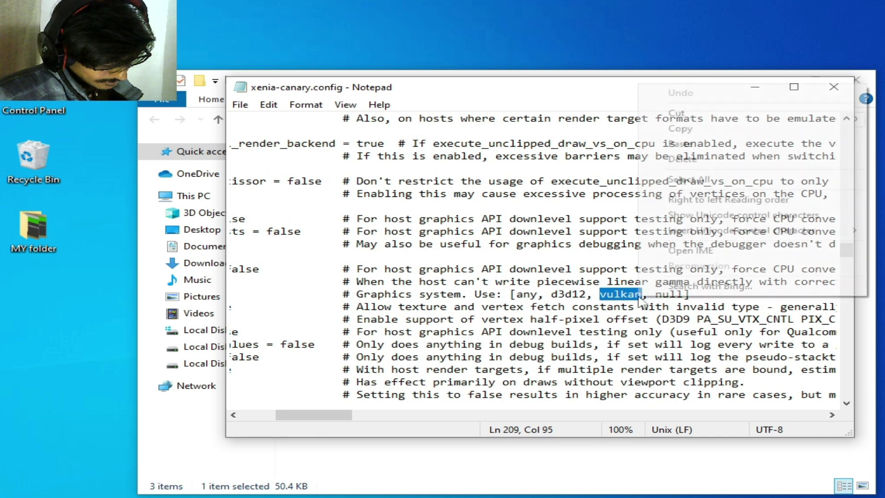
click(676, 129)
Paste 'vulkan' over the gpu value 'any', then save and close the config
drag(343, 415, 304, 416)
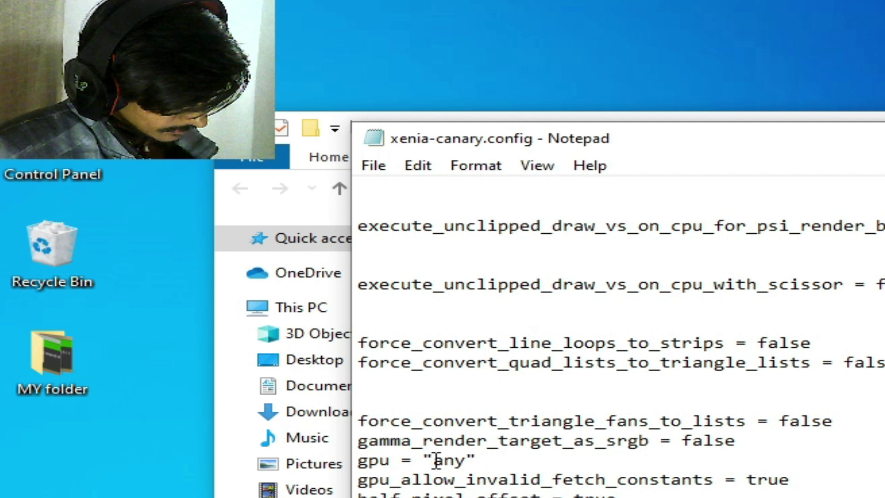
drag(436, 460, 465, 461)
right_click(463, 461)
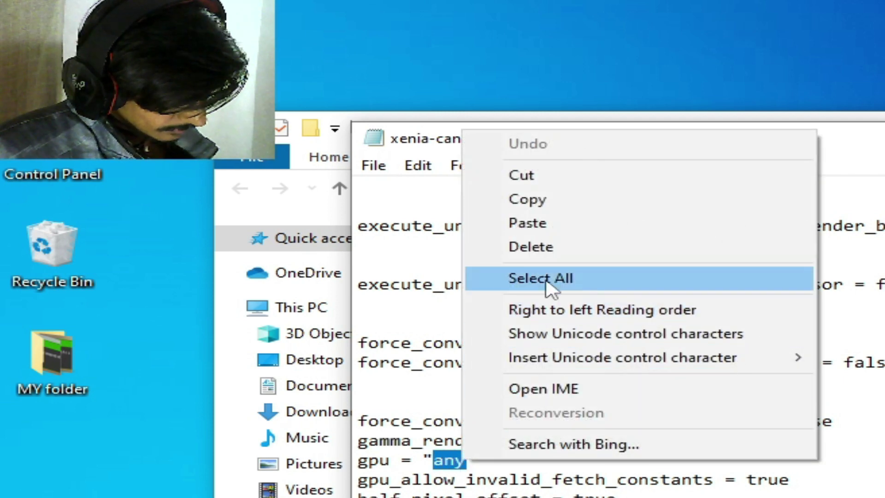
click(549, 226)
click(371, 167)
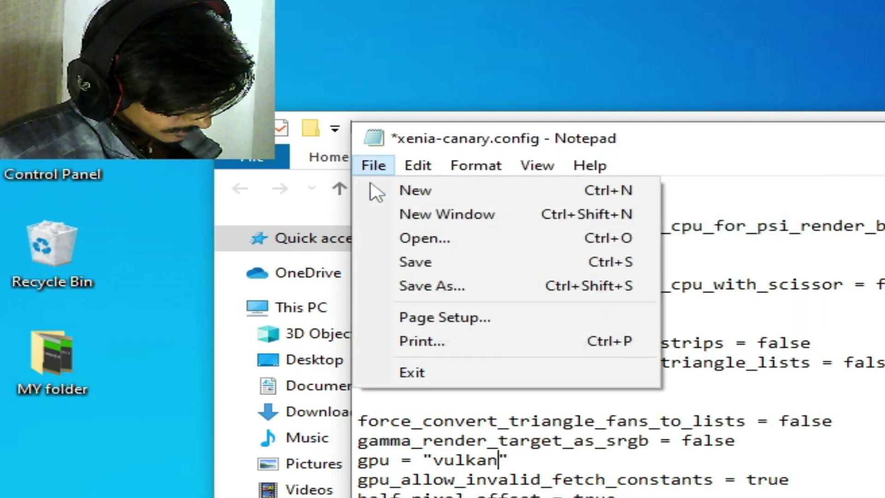
click(399, 265)
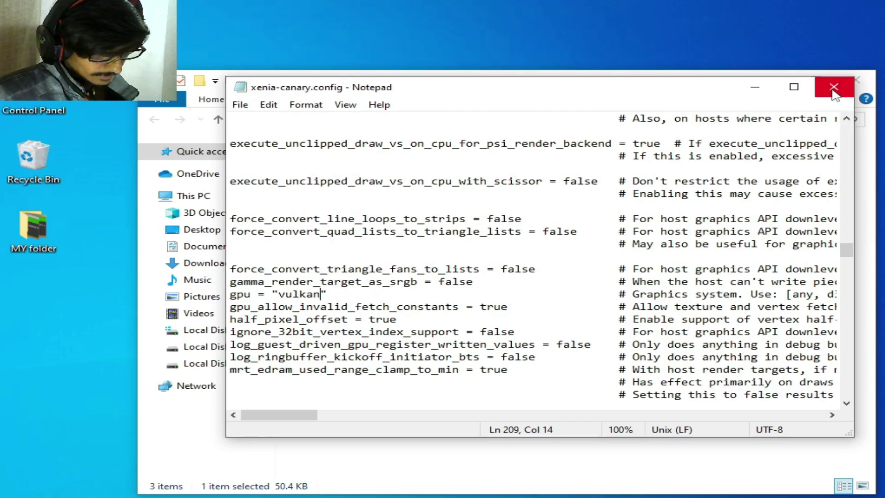
click(835, 86)
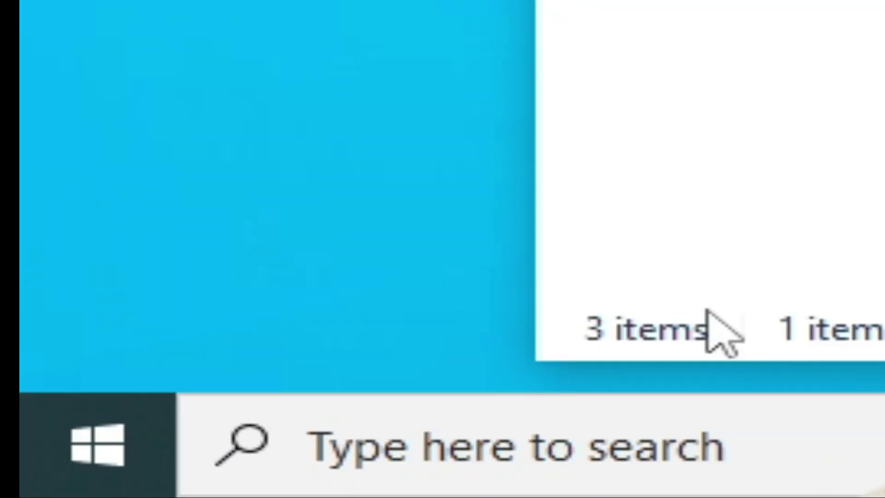
Launch dxdiag, confirm the GeForce GTX 750 supports DirectX 12 on the Display tab, then exit
click(426, 442)
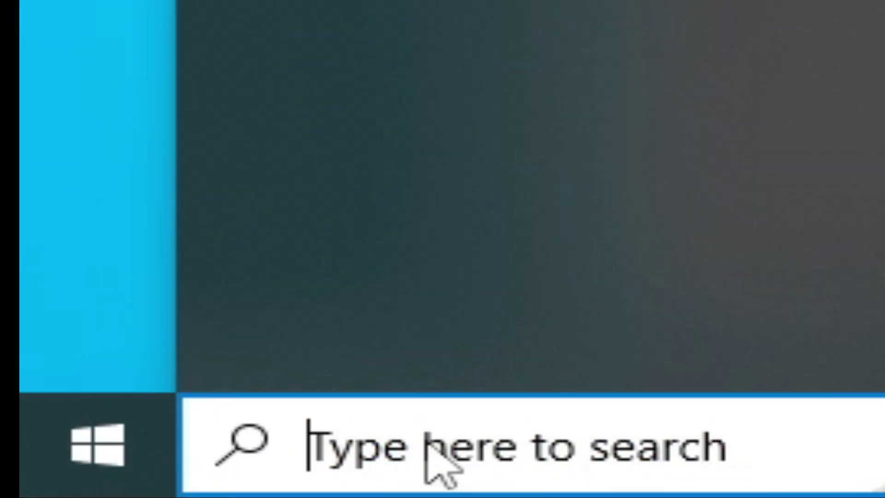
text(dxdiag)
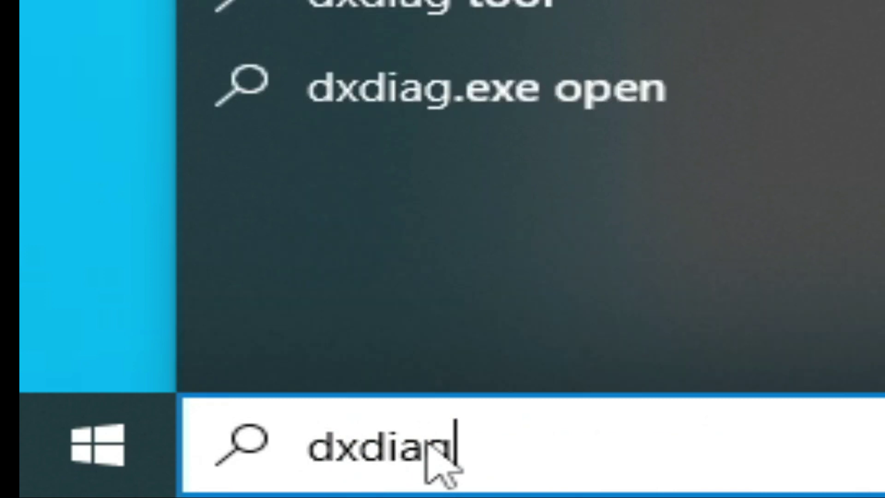
key(Return)
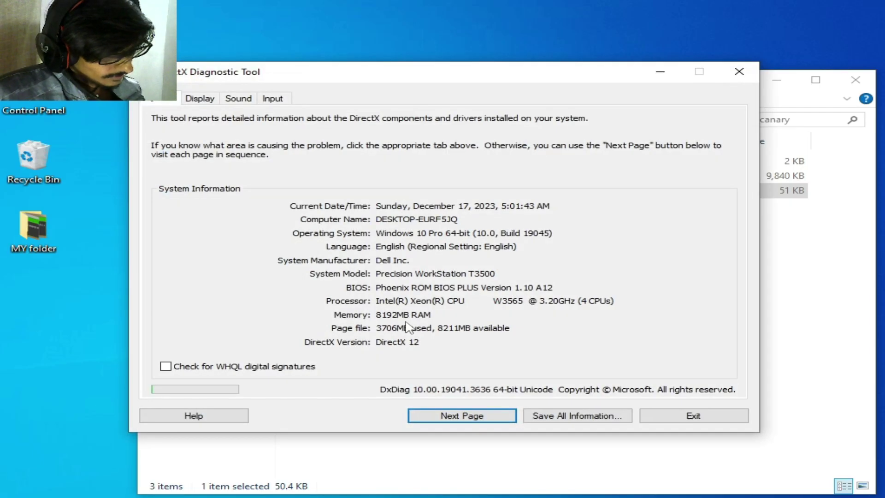
click(213, 102)
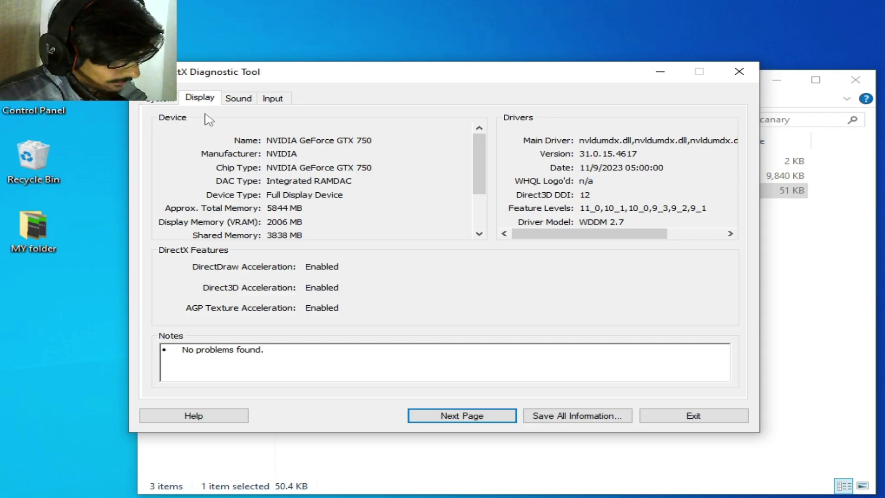
click(175, 100)
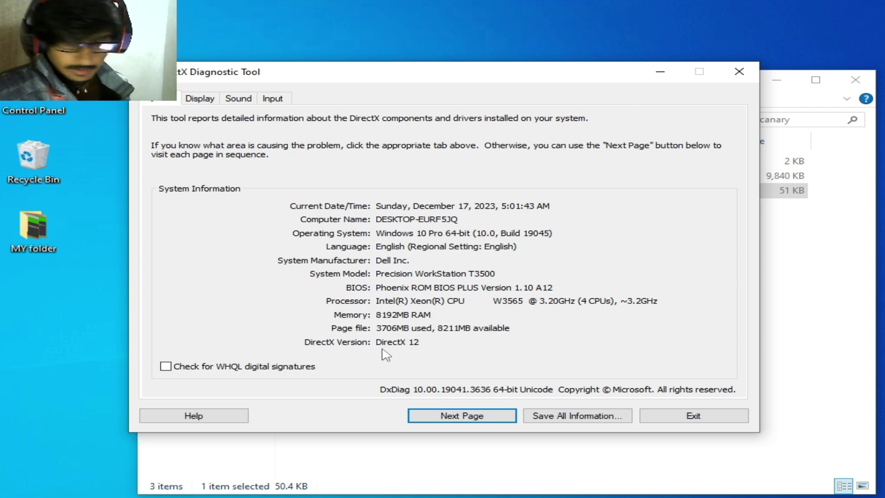
click(664, 416)
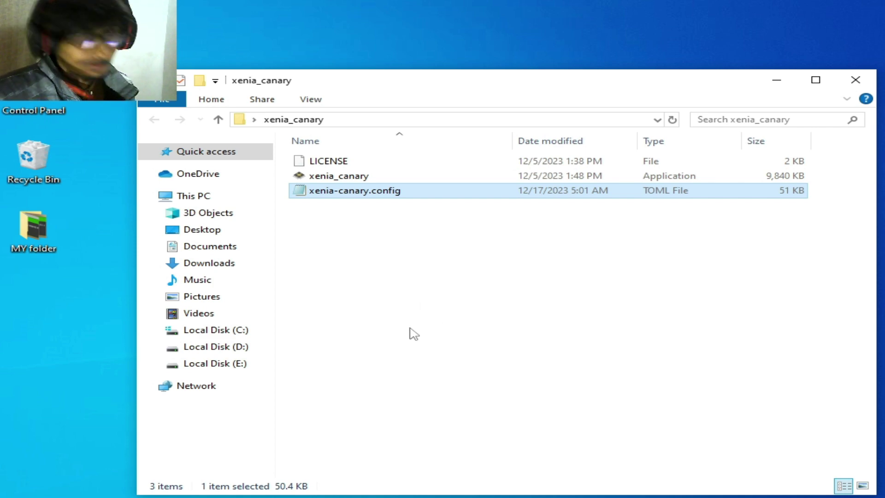
Open xenia-canary.config in Notepad and scroll to its GPU section
right_click(370, 193)
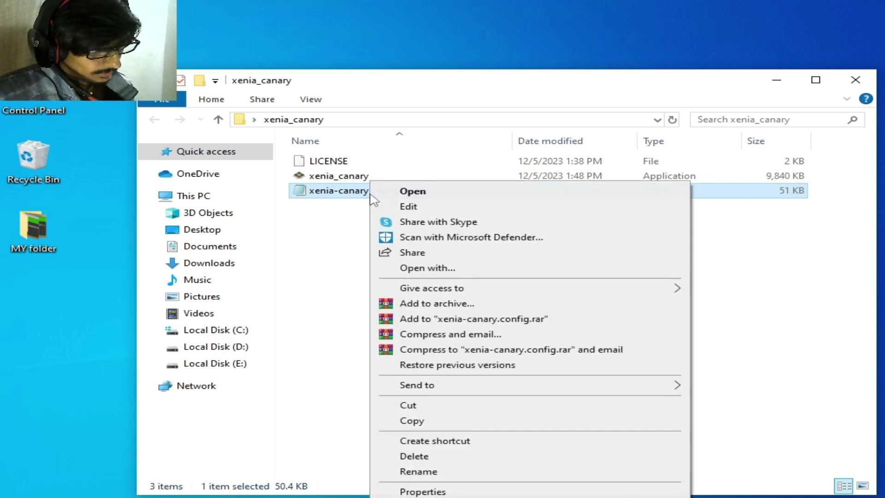
click(404, 194)
scroll(850, 136, down, 1)
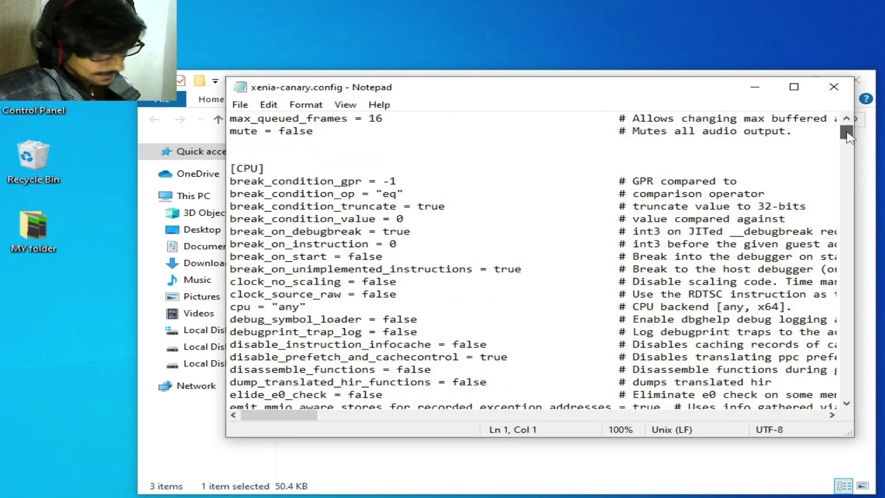
drag(849, 136, 867, 260)
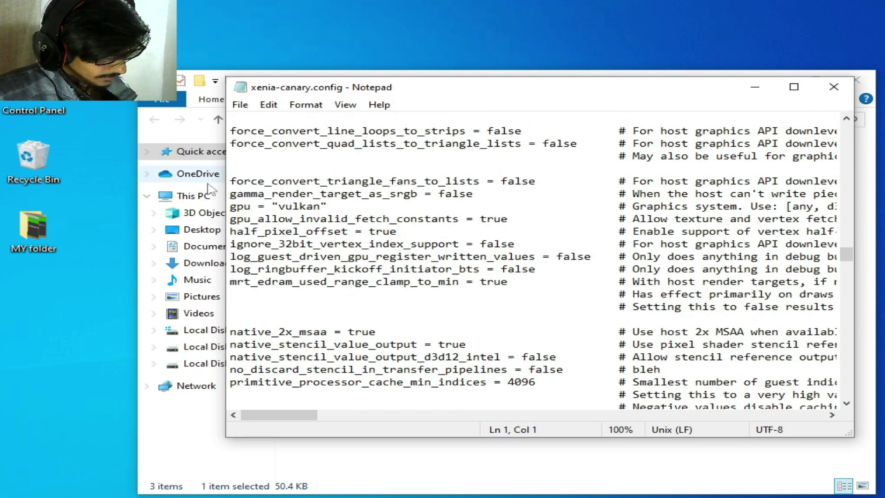
Copy 'd3d12' from the gpu comment and paste it over 'vulkan' in gpu = "vulkan"
drag(286, 419, 327, 420)
drag(502, 206, 539, 206)
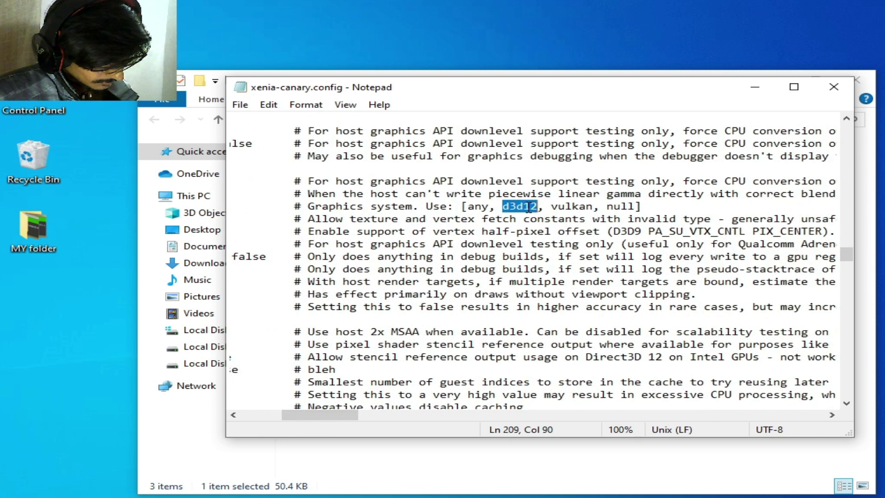
right_click(525, 205)
click(571, 252)
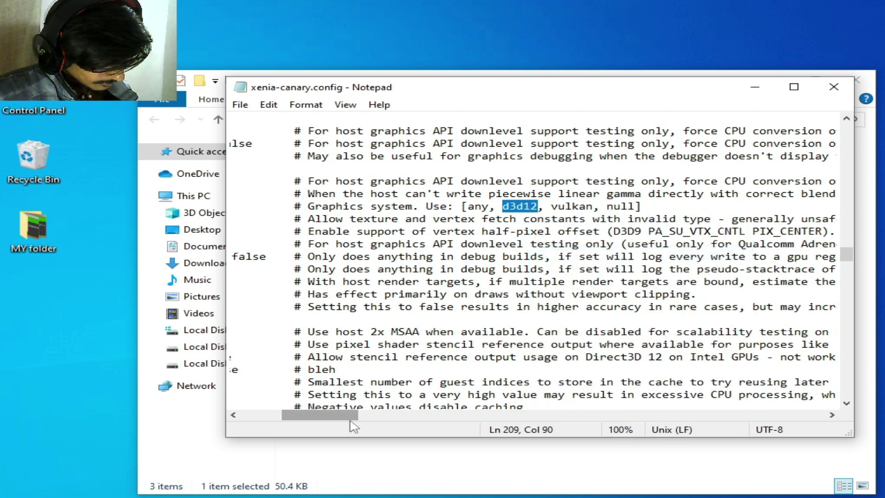
drag(337, 414, 295, 415)
drag(281, 209, 321, 210)
right_click(312, 210)
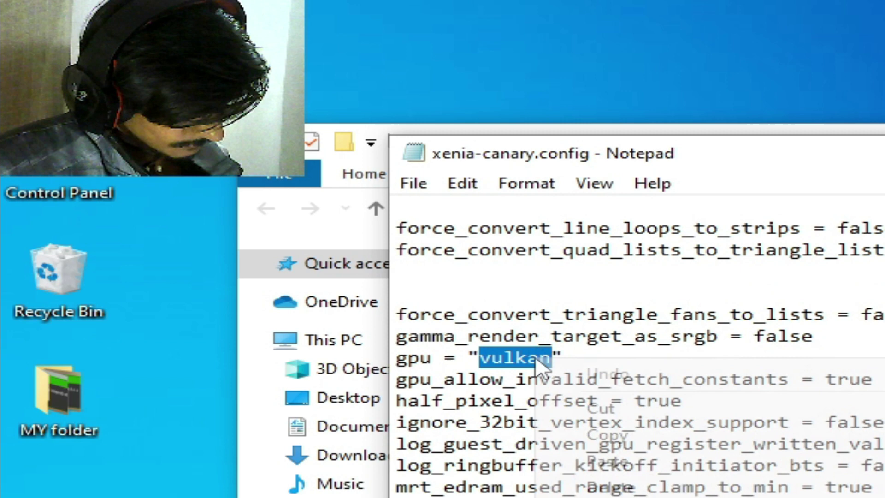
click(580, 458)
Save the config with the d3d12 backend and close Notepad
click(417, 190)
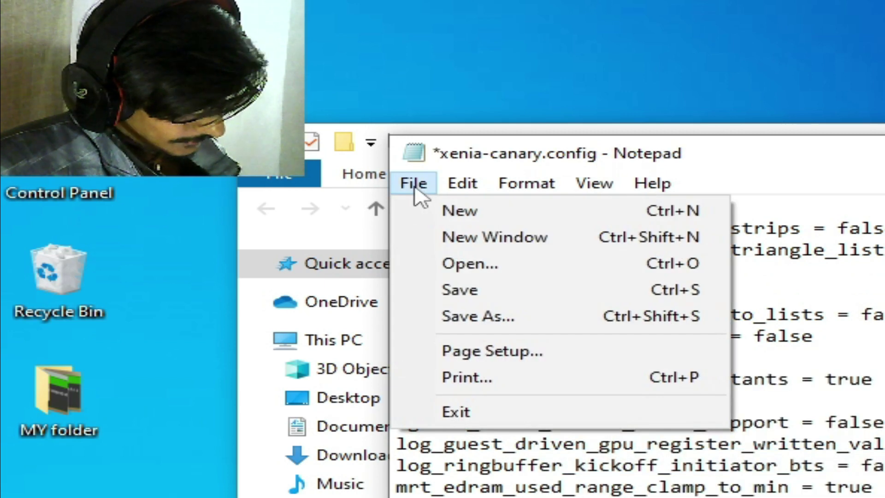
click(447, 291)
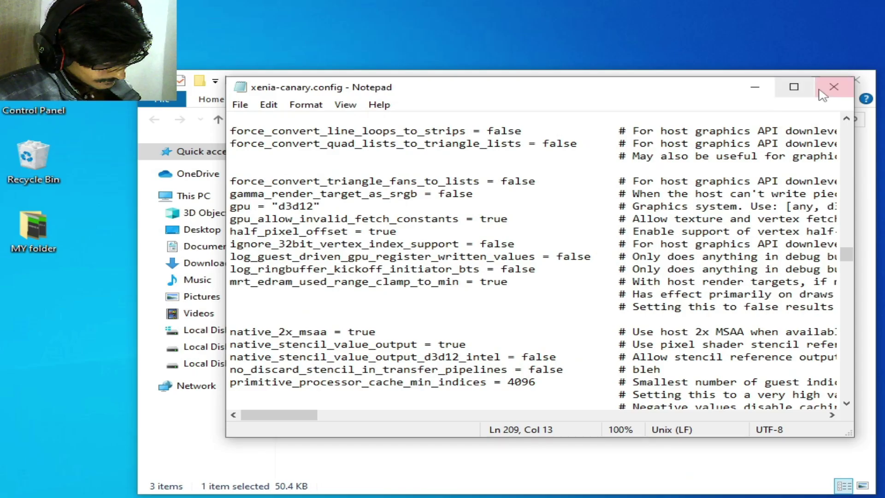
click(833, 85)
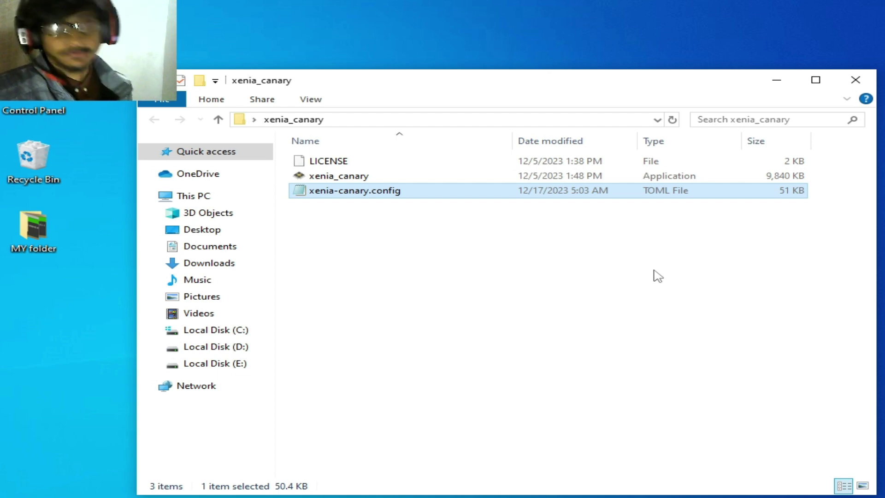
right_click(367, 194)
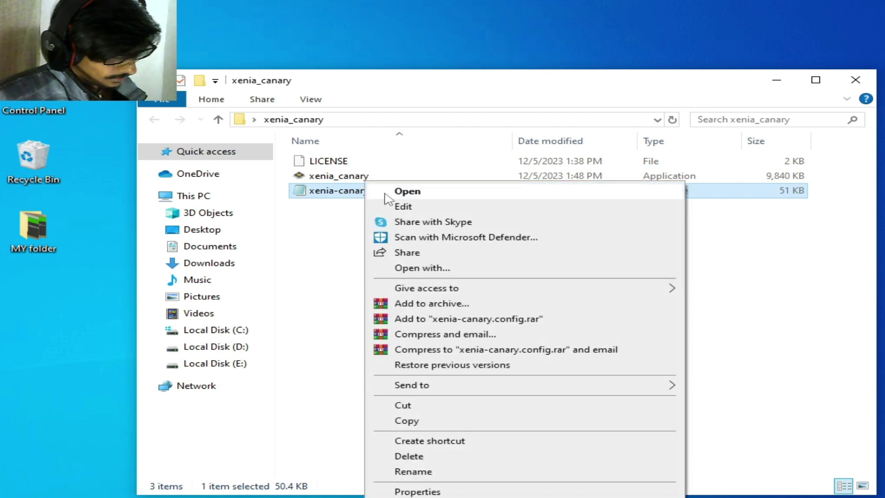
click(386, 193)
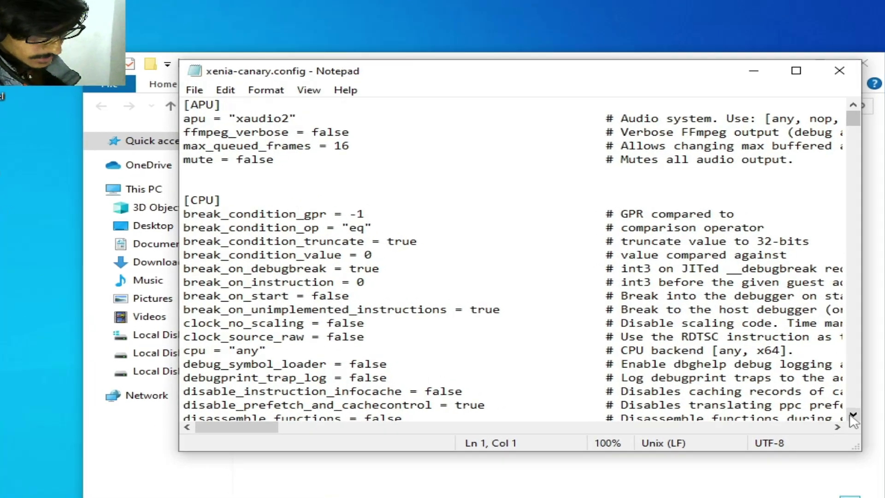
click(847, 404)
click(847, 405)
click(847, 405)
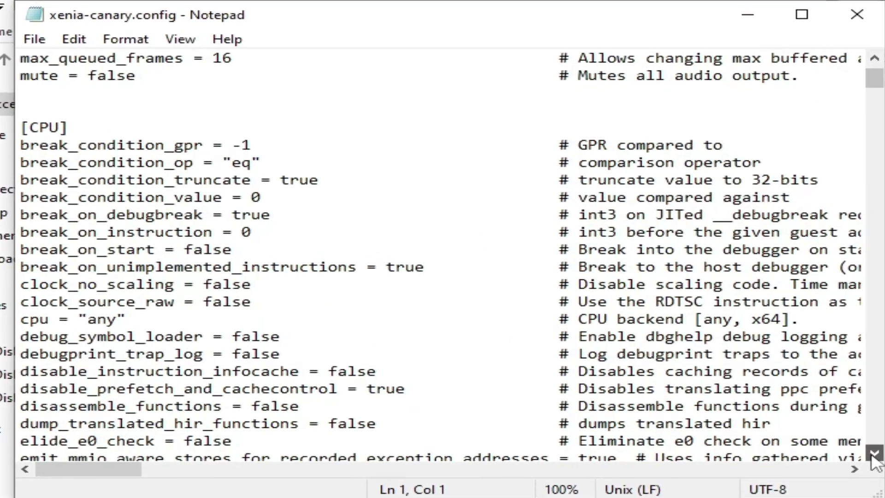
scroll(875, 458, down, 10)
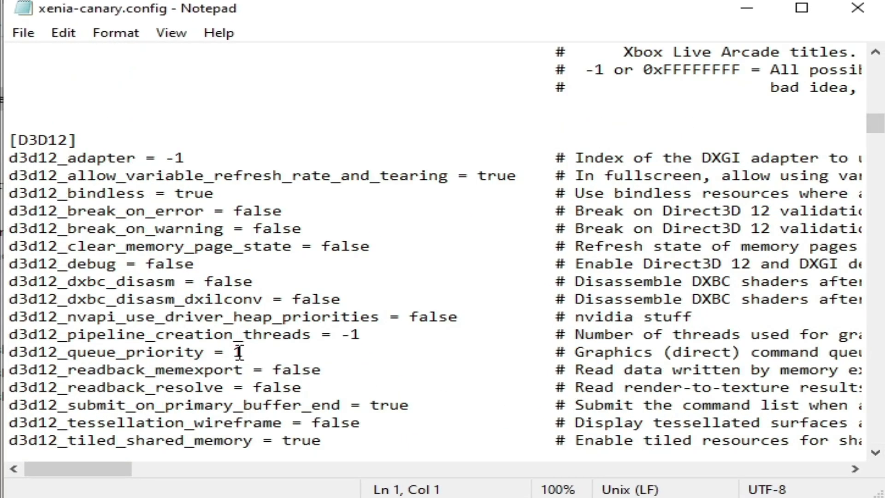
double_click(239, 353)
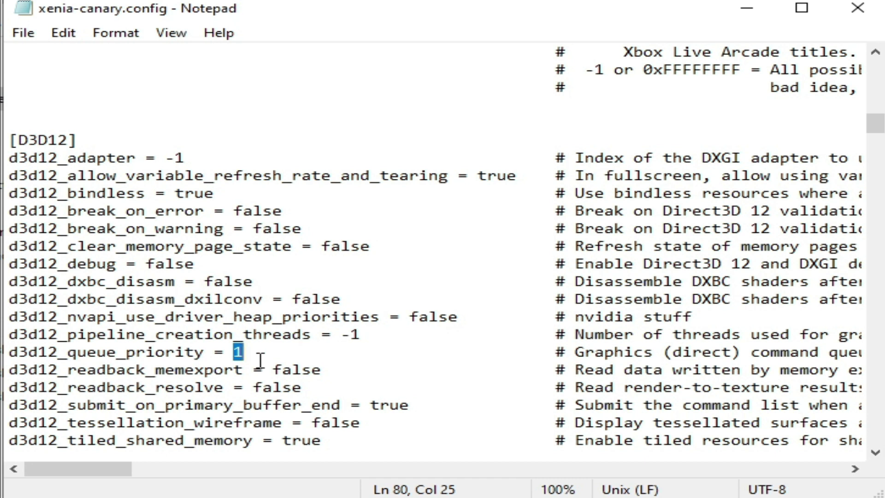
text(0)
key(BackSpace)
text(1)
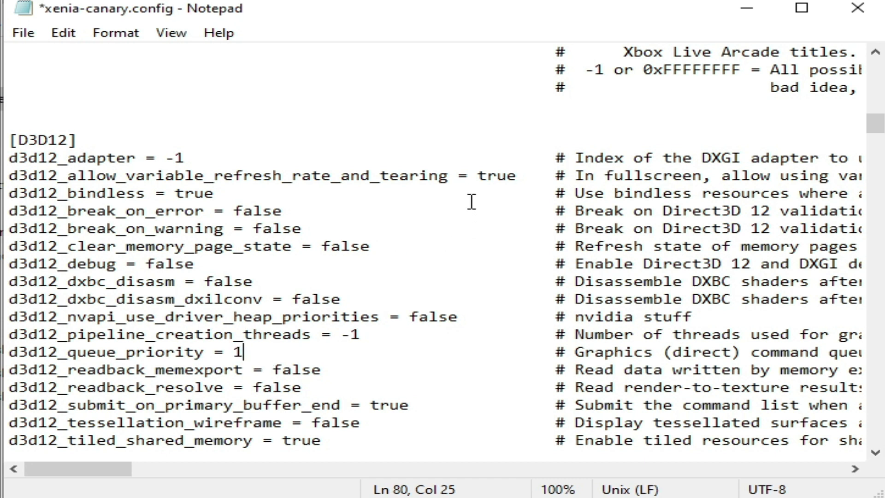
drag(478, 177, 517, 180)
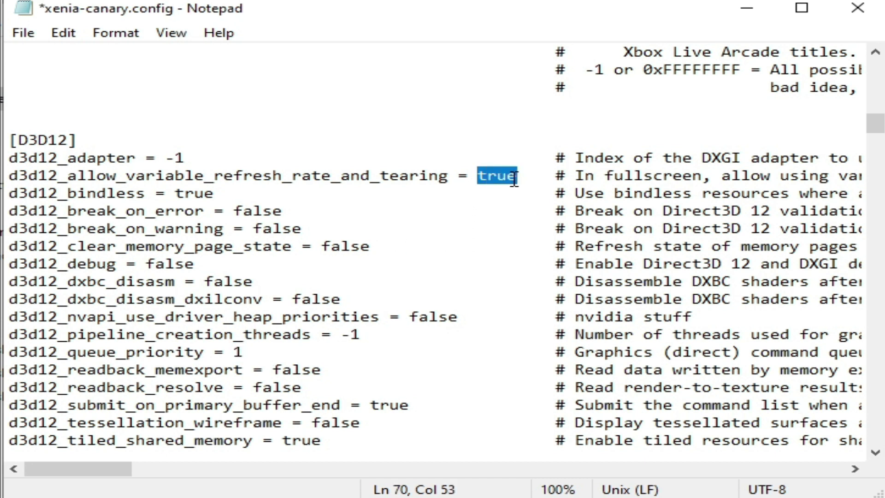
click(477, 245)
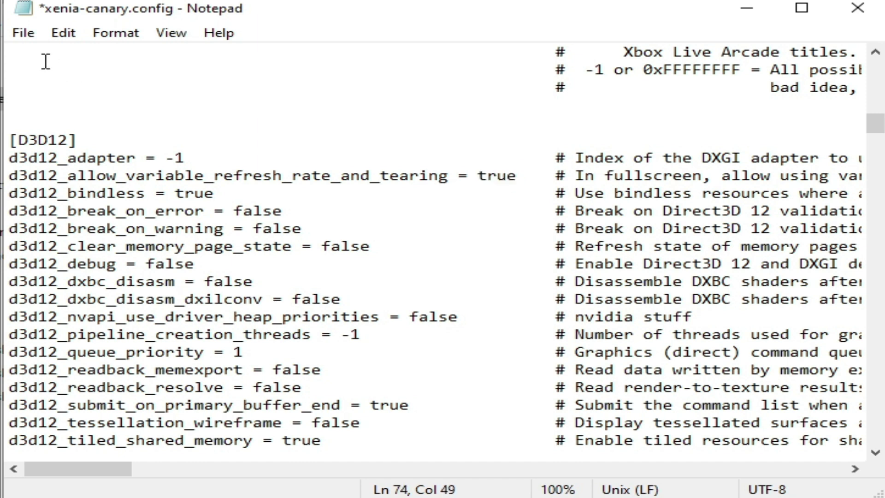
click(23, 33)
click(59, 120)
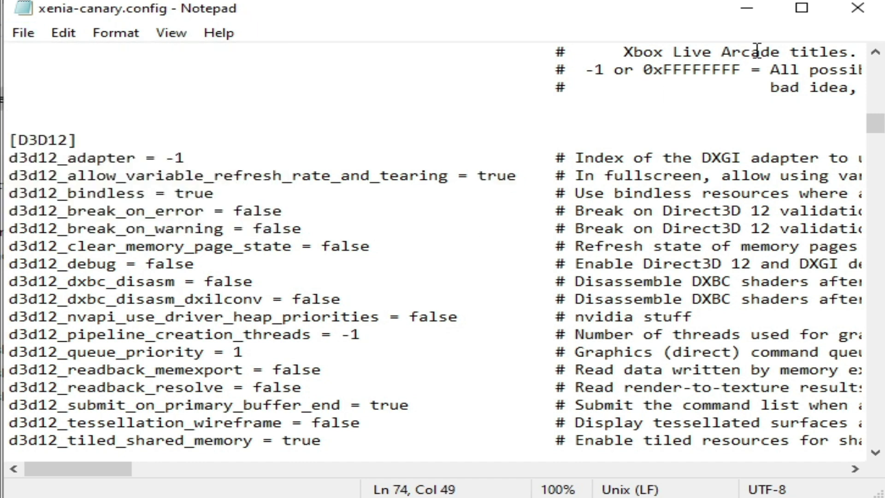
click(857, 8)
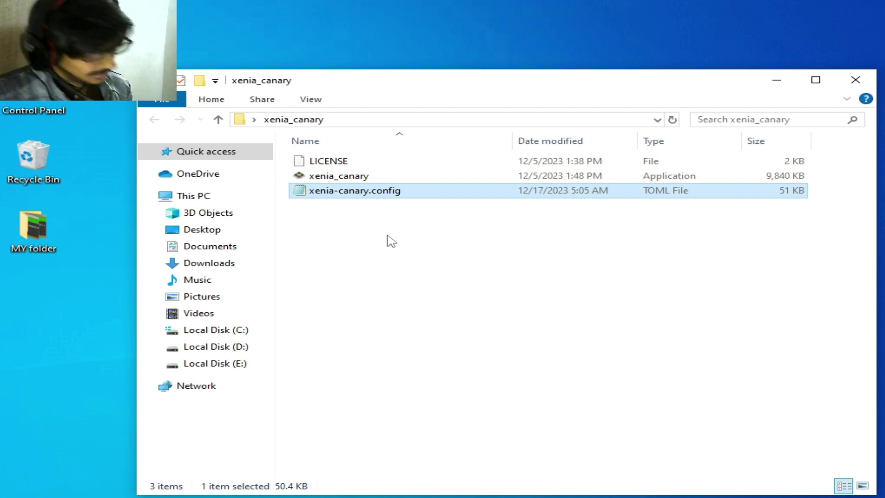
Open the config in Notepad and copy the 'false' value from d3d12_break_on_error
right_click(368, 193)
click(393, 191)
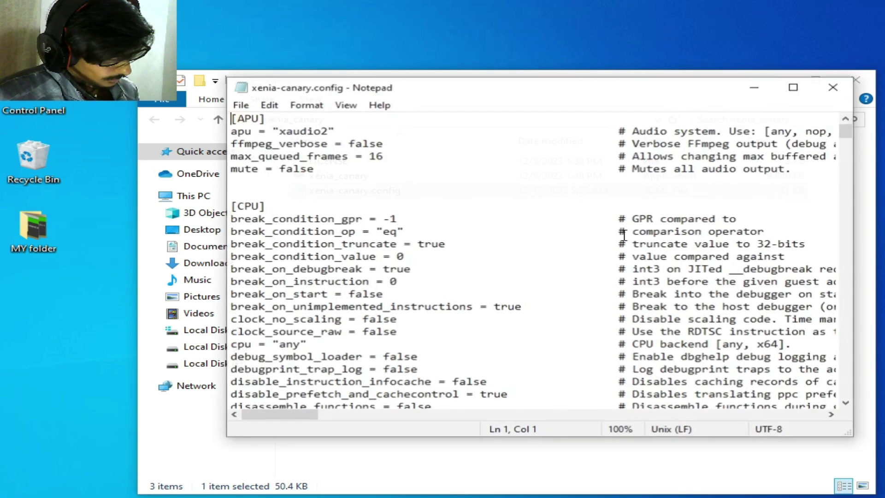
drag(842, 408, 845, 409)
drag(390, 231, 418, 234)
right_click(418, 234)
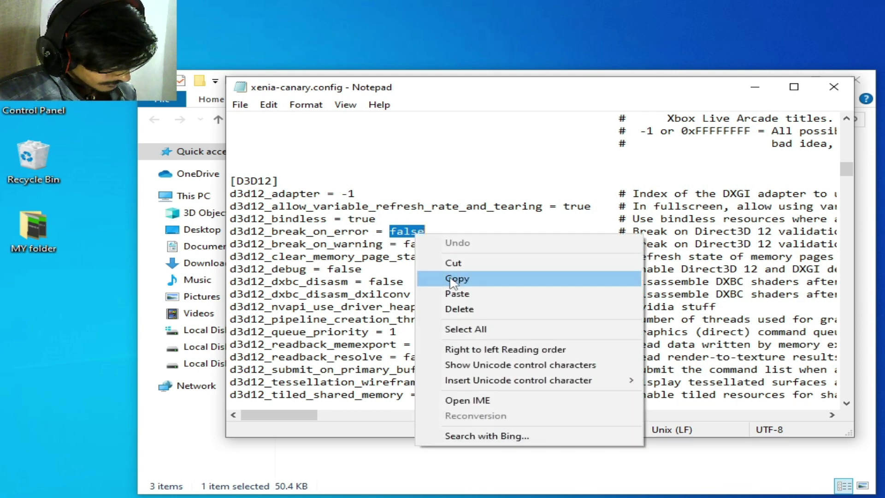
click(449, 278)
Replace 'true' with 'false' on d3d12_allow_variable_refresh_rate_and_tearing and save
drag(566, 206, 592, 207)
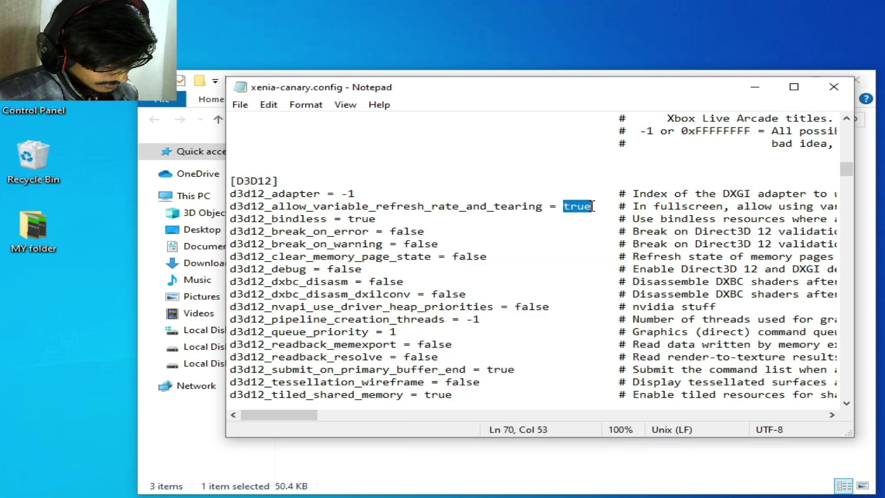
right_click(590, 208)
click(599, 267)
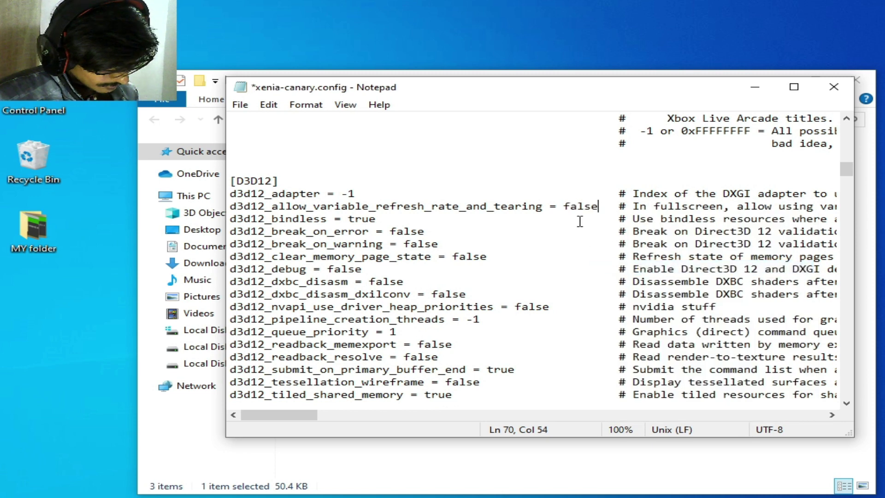
click(251, 105)
click(263, 166)
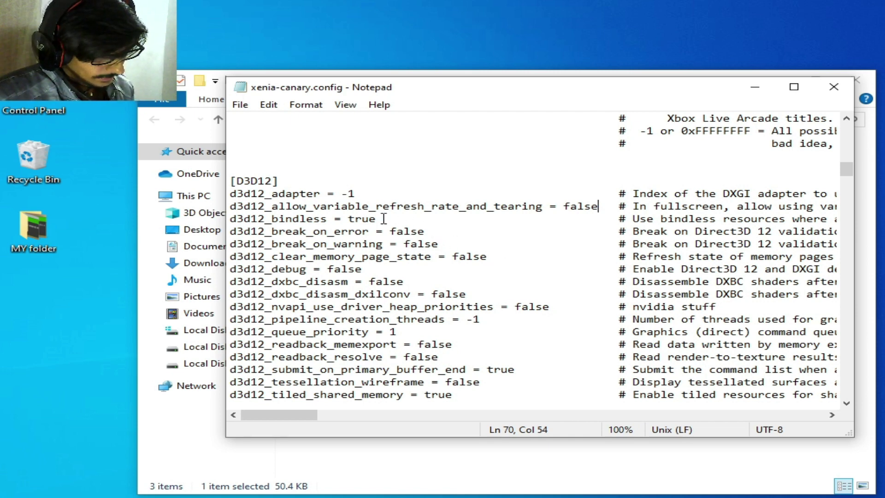
Leave the d3d12_bindless value unchanged, save the config again and close it
drag(351, 220, 375, 221)
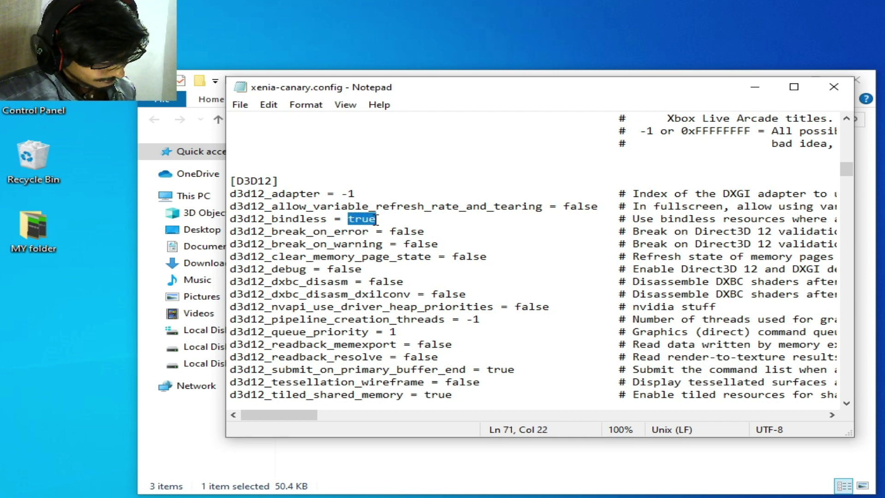
right_click(374, 220)
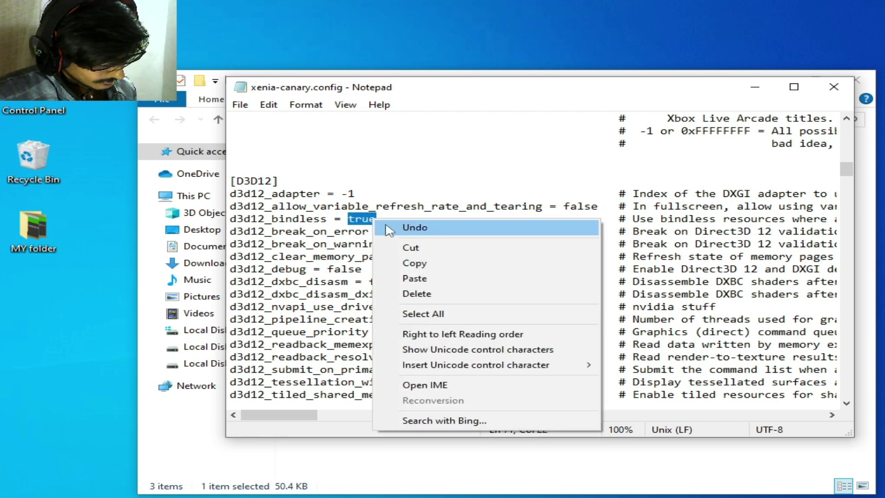
click(426, 143)
click(240, 105)
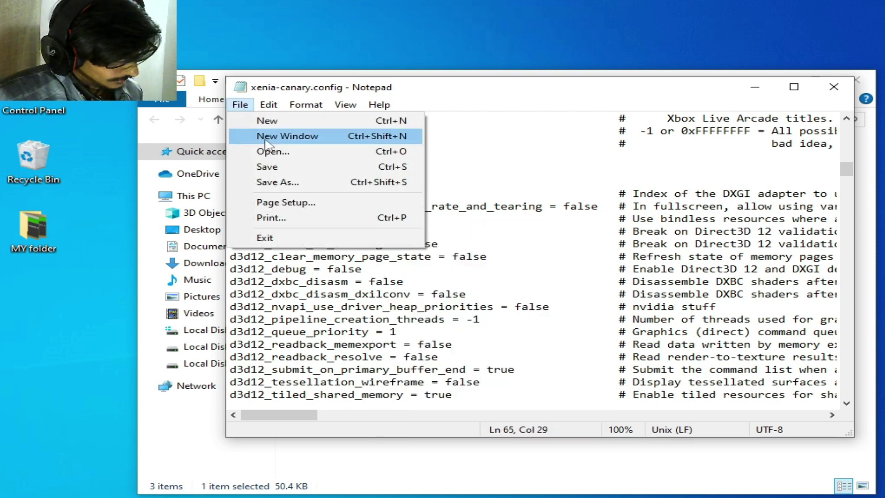
click(282, 166)
click(833, 87)
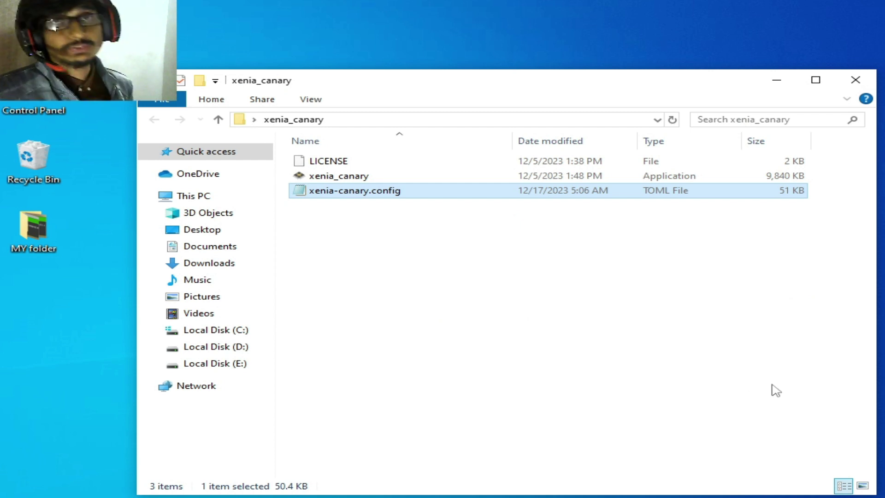
double_click(341, 191)
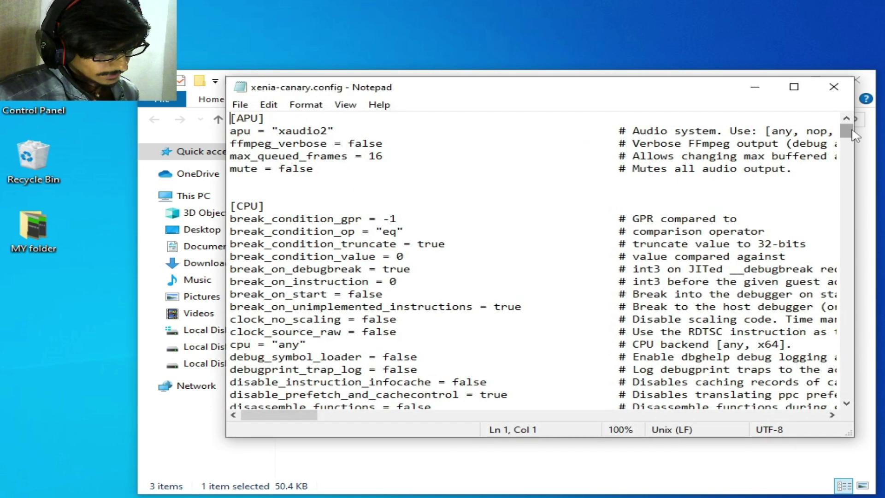
drag(847, 133, 851, 155)
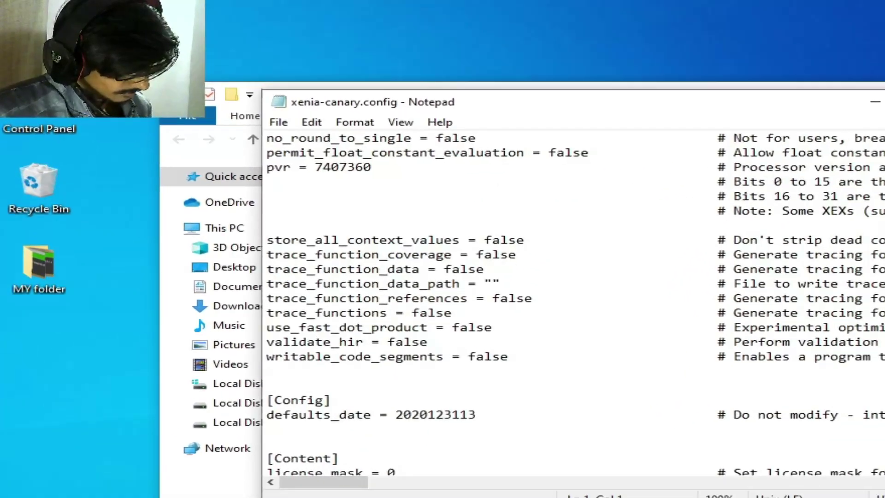
scroll(571, 304, down, 2)
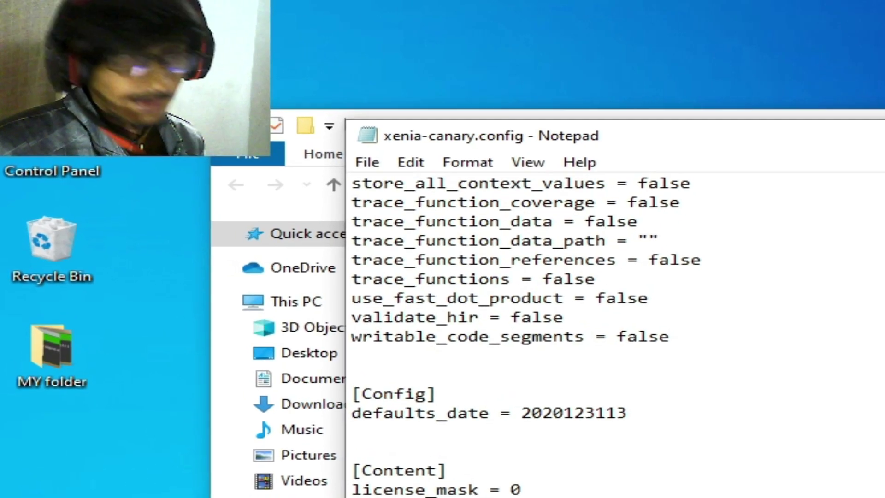
scroll(571, 304, down, 2)
scroll(571, 305, down, 15)
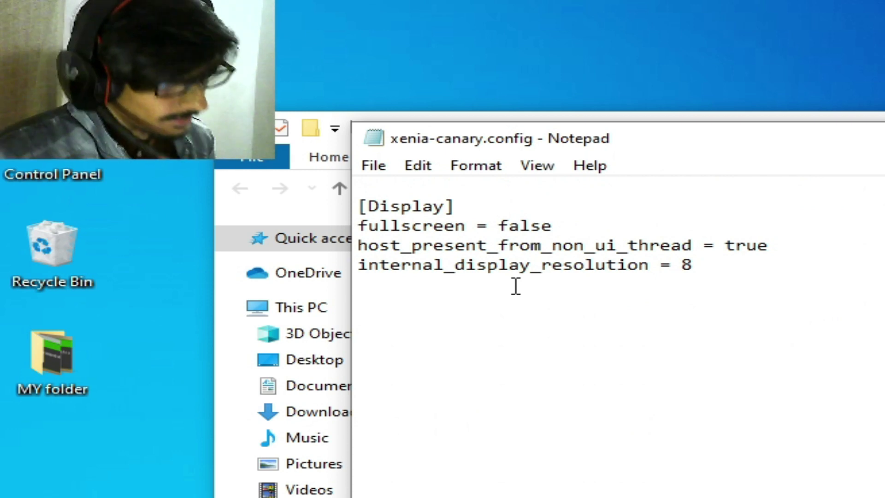
drag(499, 226, 562, 224)
click(519, 244)
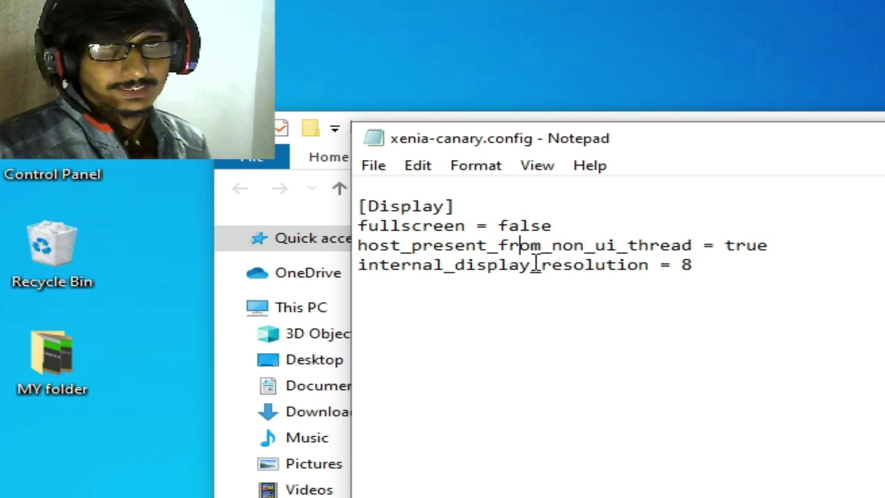
click(374, 166)
click(409, 260)
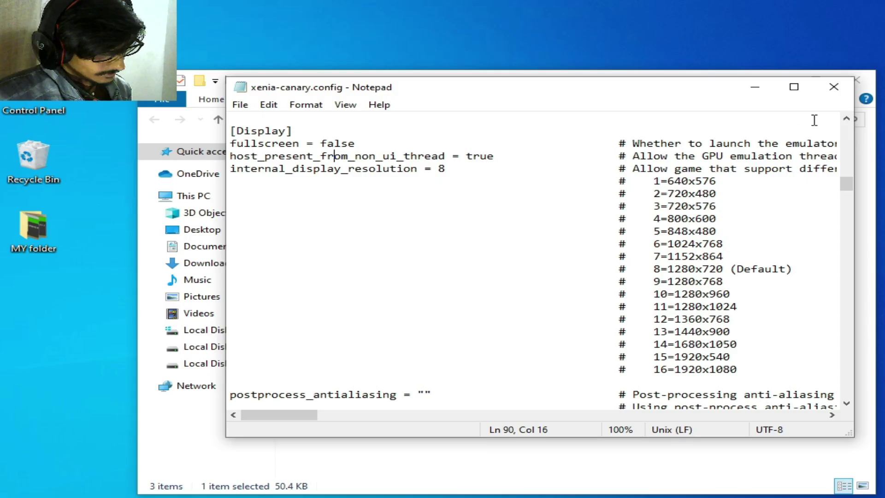
click(846, 86)
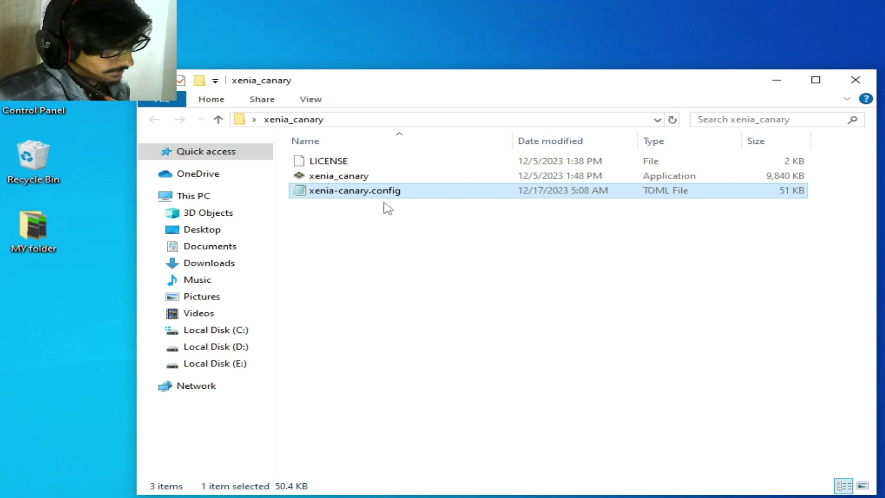
Open xenia-canary.config and set internal_display_resolution under [Display] to 16
double_click(375, 191)
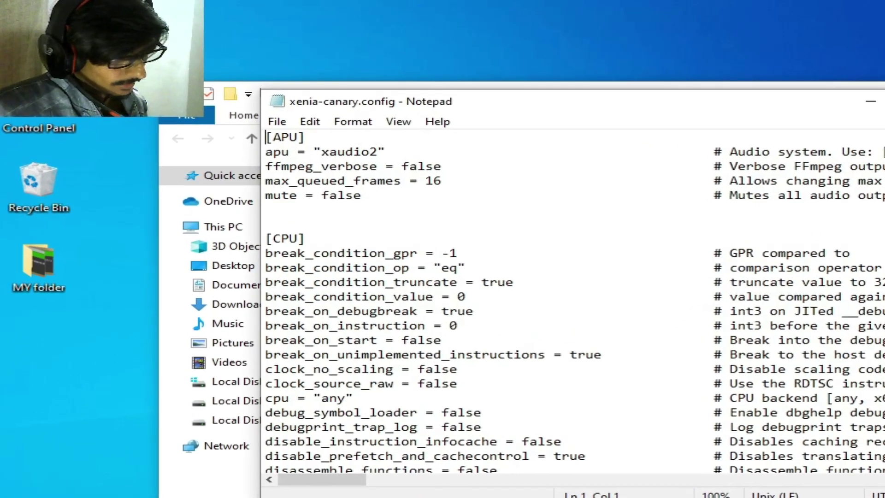
scroll(431, 310, down, 12)
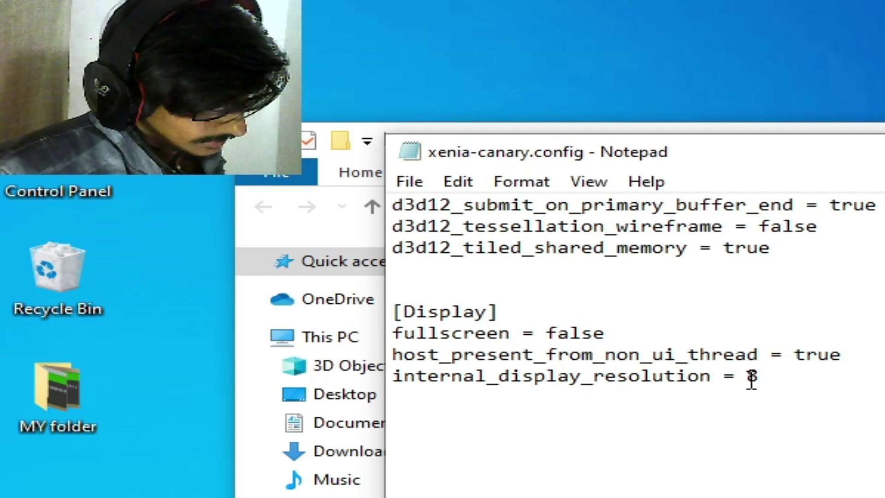
drag(747, 376, 759, 379)
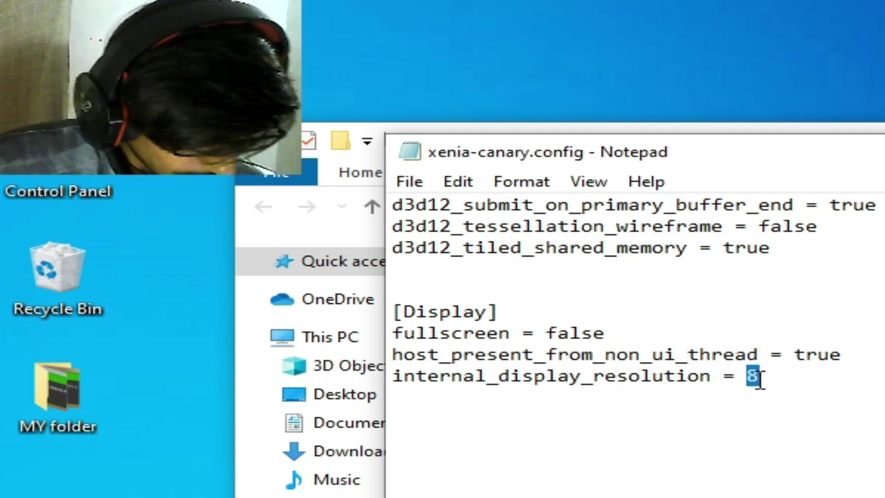
text(16)
Save the config with resolution 16 and close Notepad
click(412, 183)
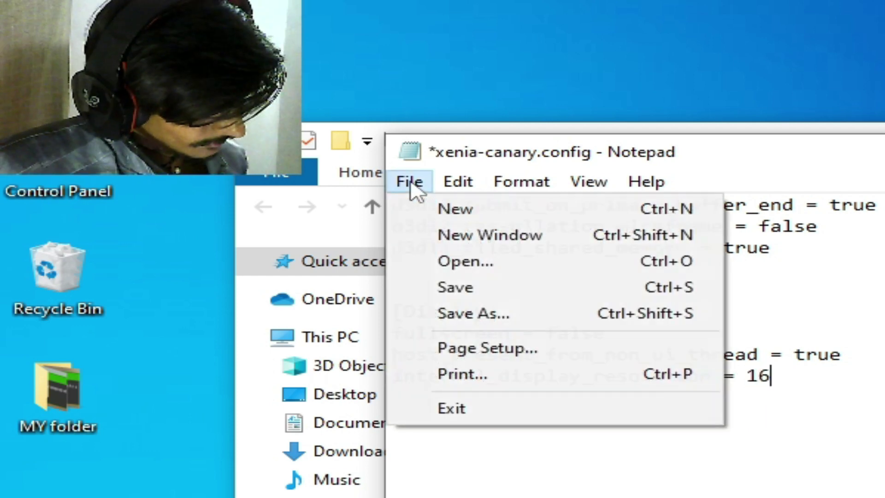
click(456, 290)
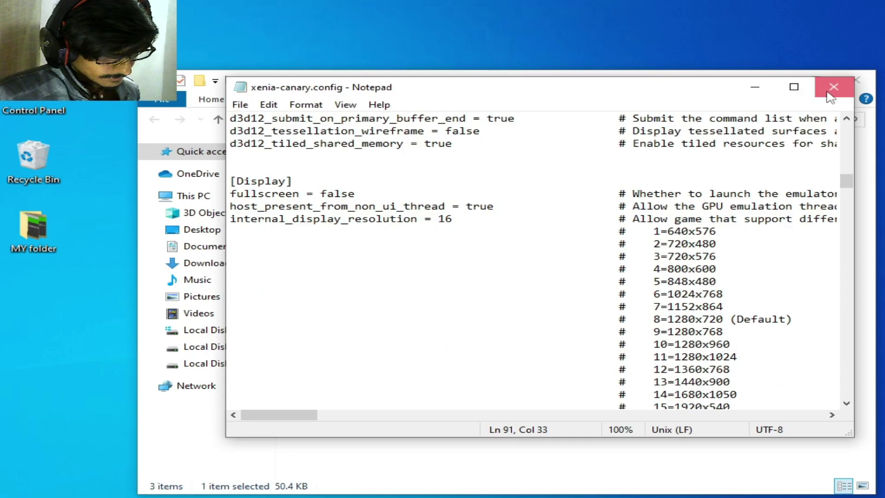
click(837, 89)
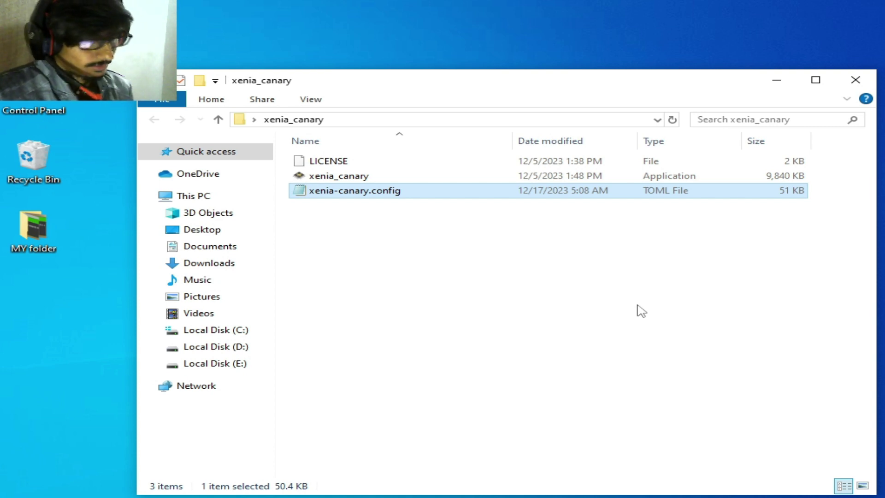
Open the config via Edit and change d3d12_adapter under [D3D12] to -2
right_click(359, 199)
click(396, 205)
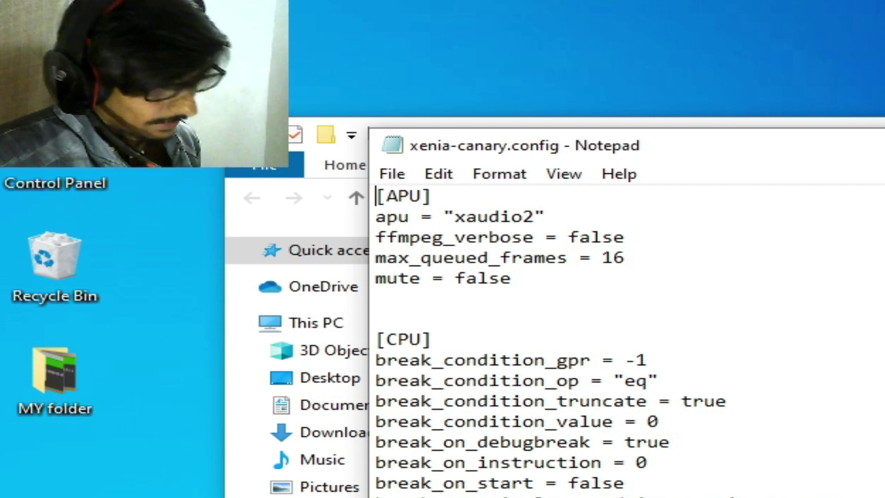
scroll(627, 341, down, 15)
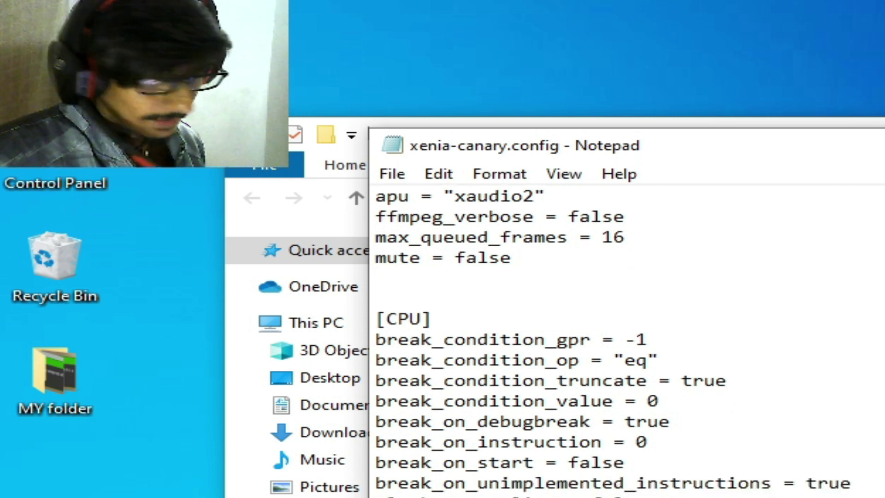
scroll(627, 341, down, 1)
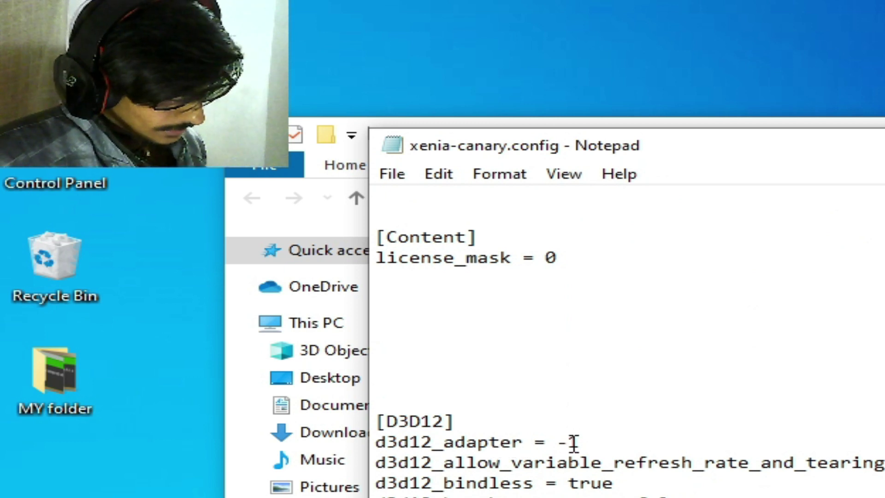
drag(571, 443, 579, 442)
text(2)
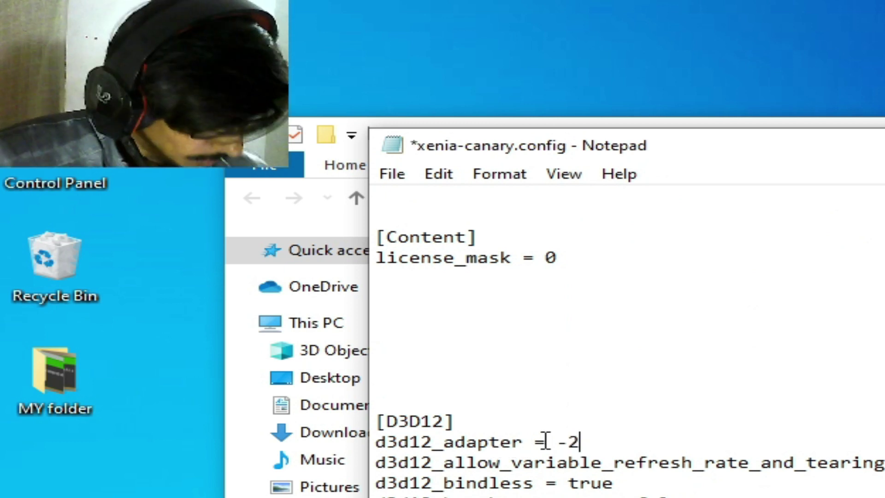
Save the config with adapter -2 and close Notepad
click(392, 175)
click(417, 278)
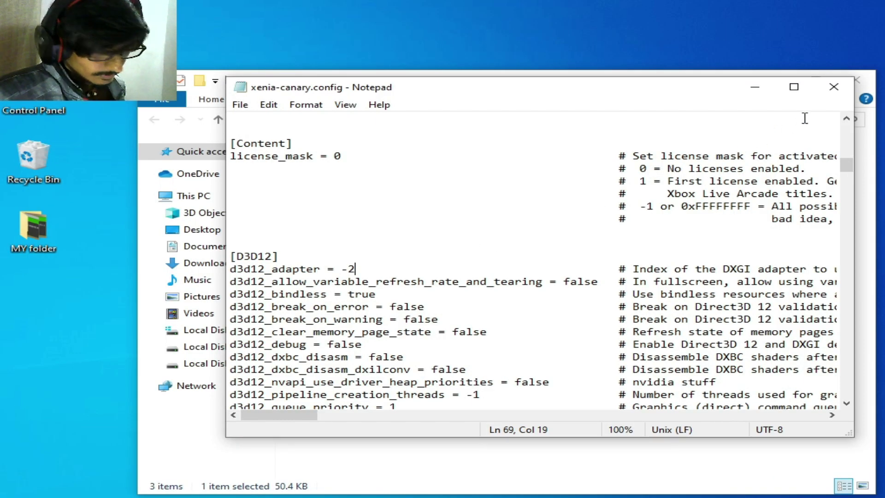
click(834, 87)
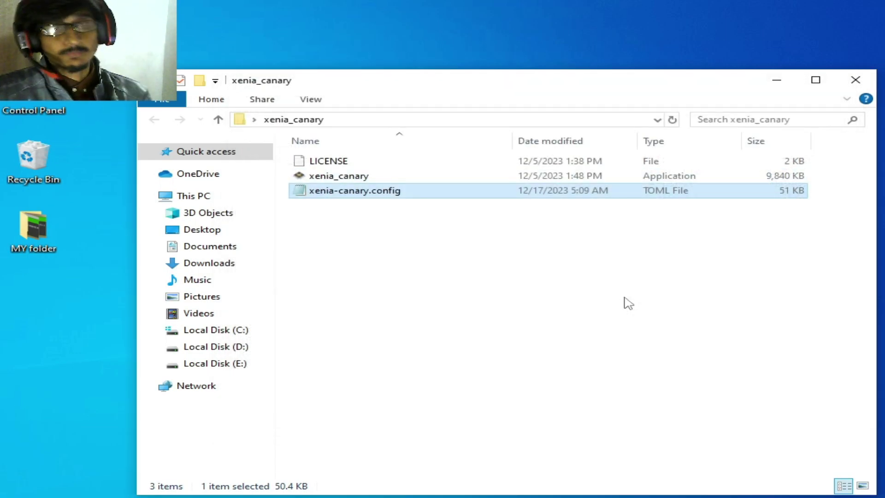